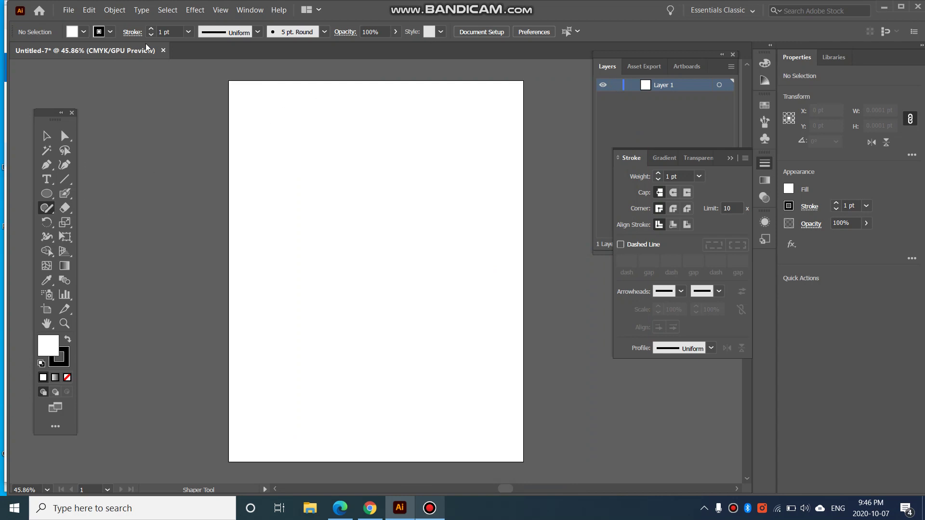
# Close Untitled-7 without saving and create a new blank Letter (612 × 792 pt) document.
pyautogui.click(164, 52)
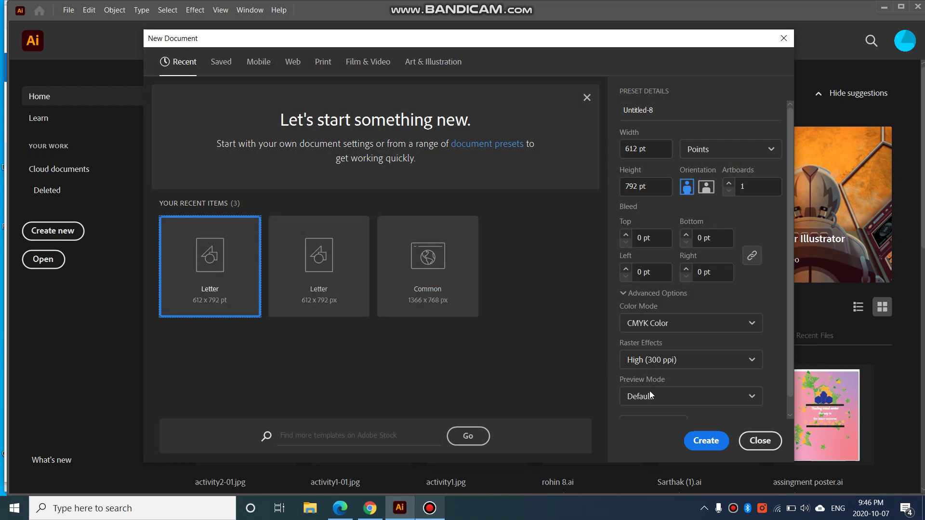
pyautogui.click(706, 440)
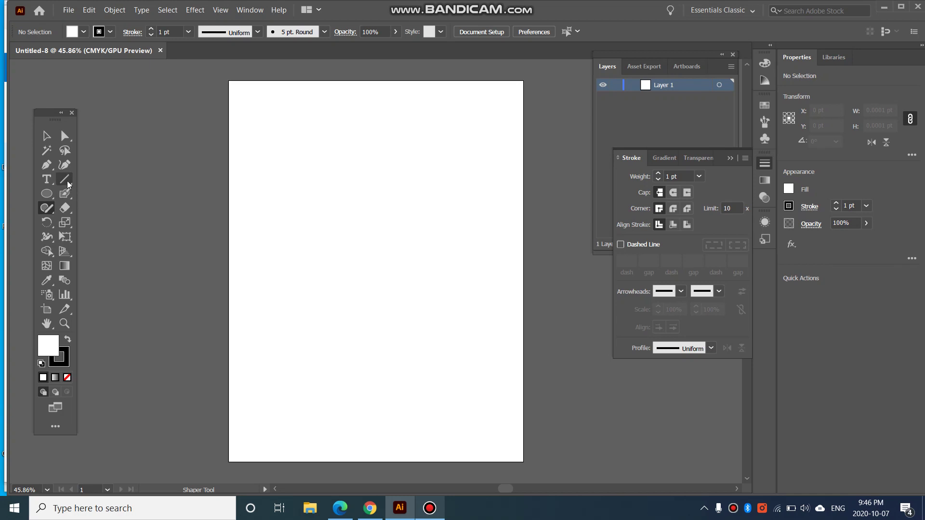
# Draw a 1 pt straight line diagonally from the artboard's upper left toward the lower right.
pyautogui.click(66, 180)
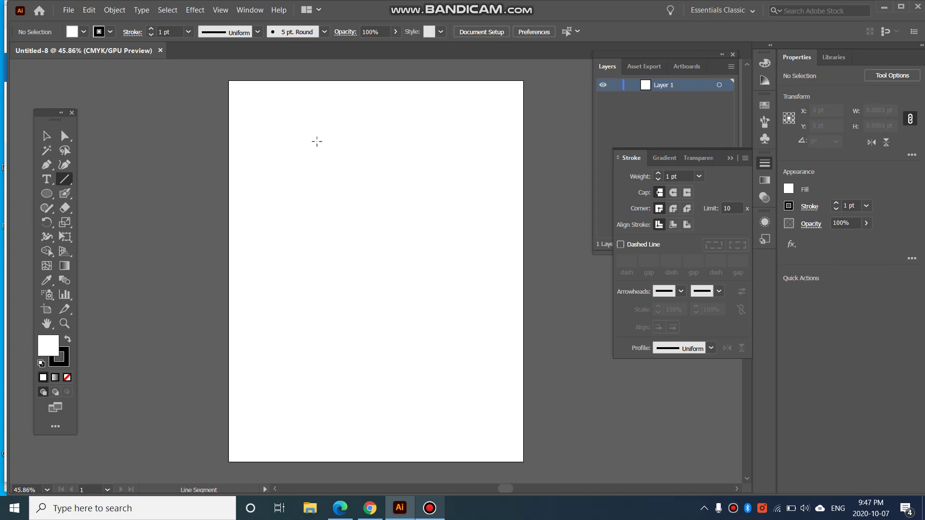
pyautogui.click(344, 151)
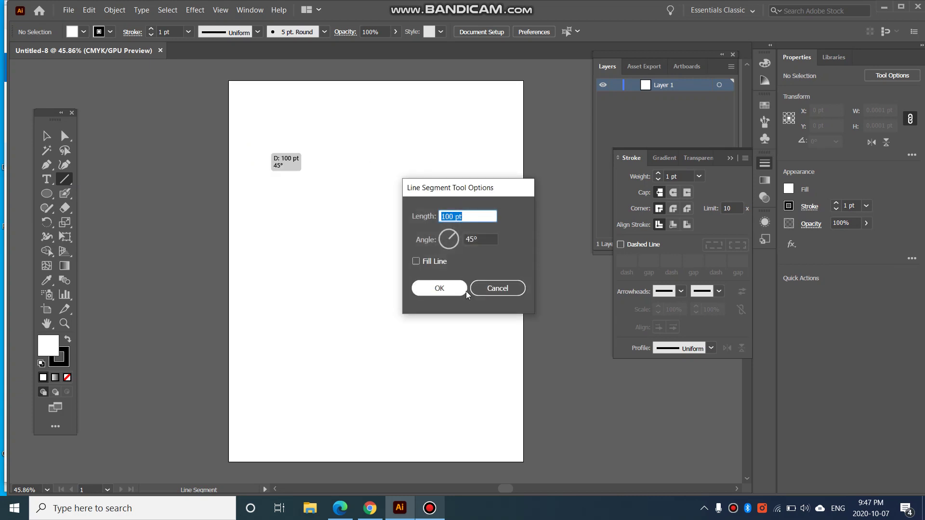
pyautogui.click(492, 288)
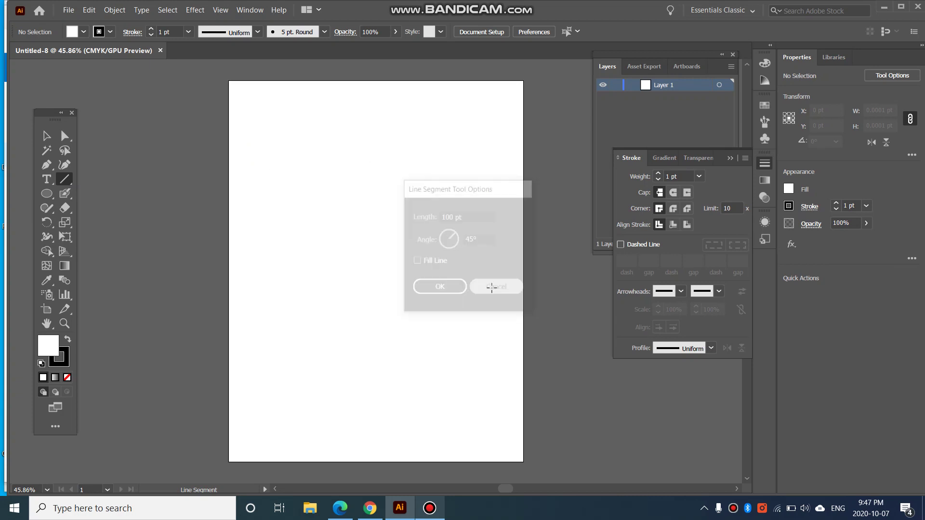
pyautogui.click(437, 172)
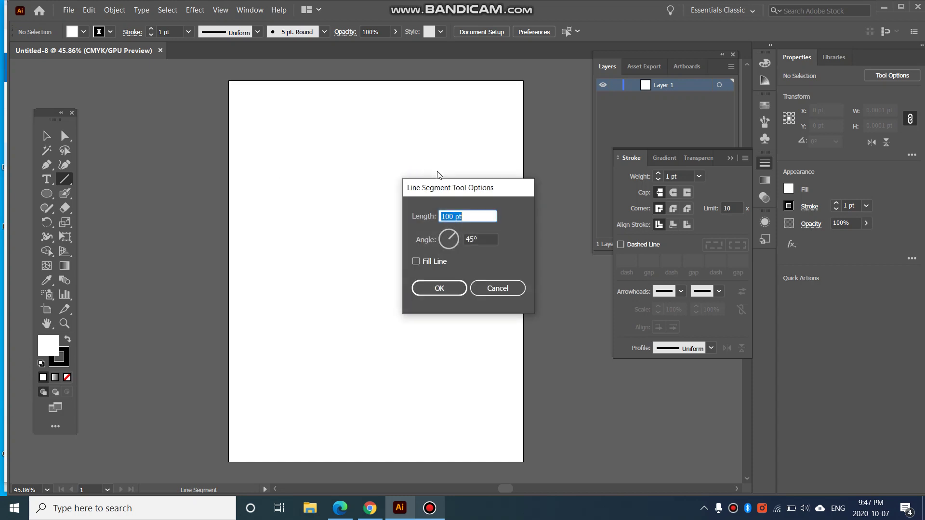
pyautogui.click(493, 288)
pyautogui.moveTo(282, 135); pyautogui.dragTo(482, 332)
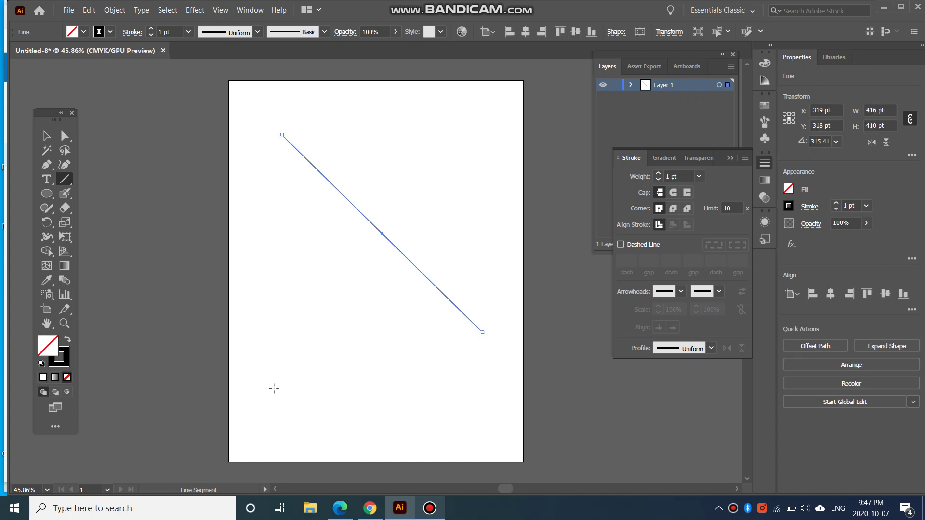
# Create a line with length 600 pt and angle 0° below the diagonal line.
pyautogui.click(290, 354)
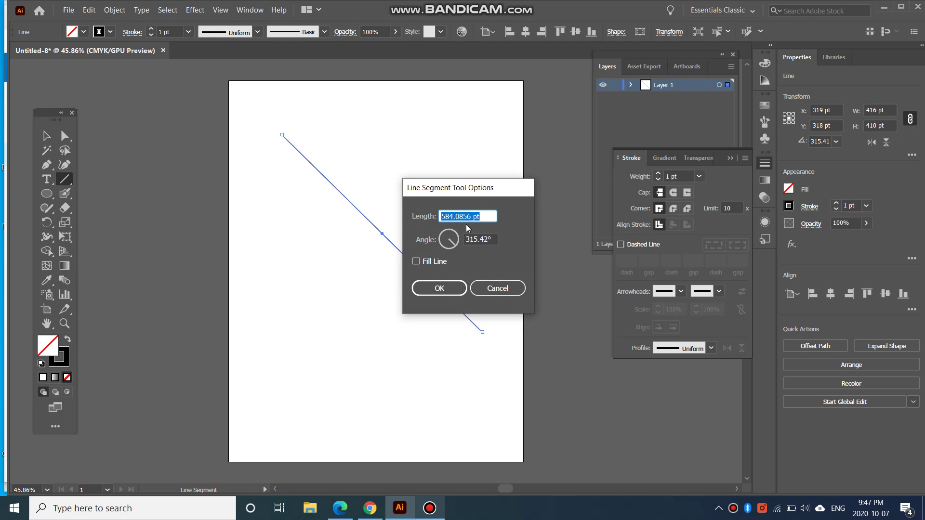
pyautogui.write('600')
pyautogui.click(457, 237)
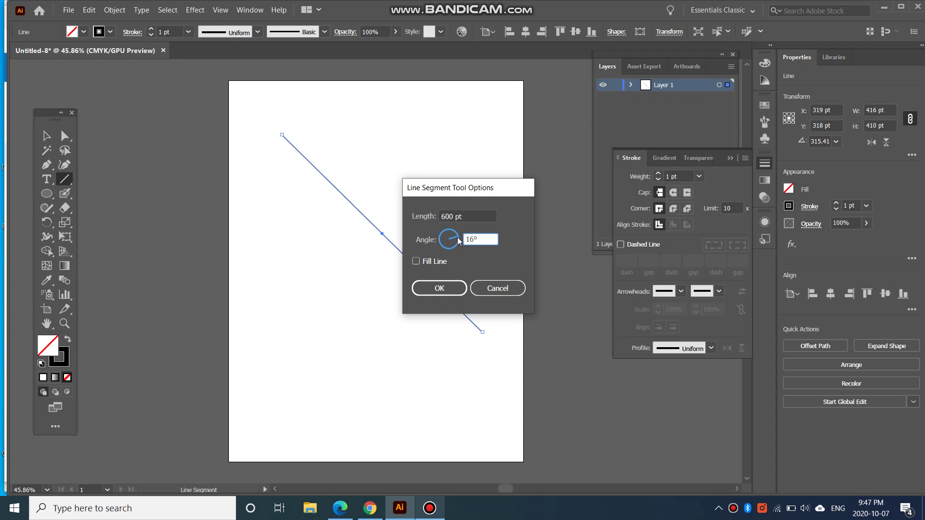
pyautogui.doubleClick(476, 239)
pyautogui.write('0')
pyautogui.click(439, 288)
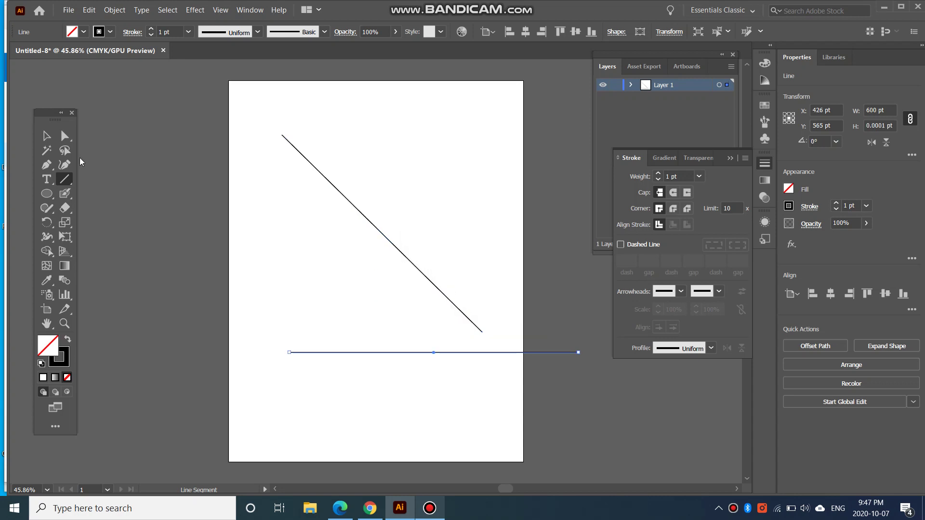
# Move the horizontal line lower and rotate the diagonal line to a shallow 7.824° angle.
pyautogui.click(46, 136)
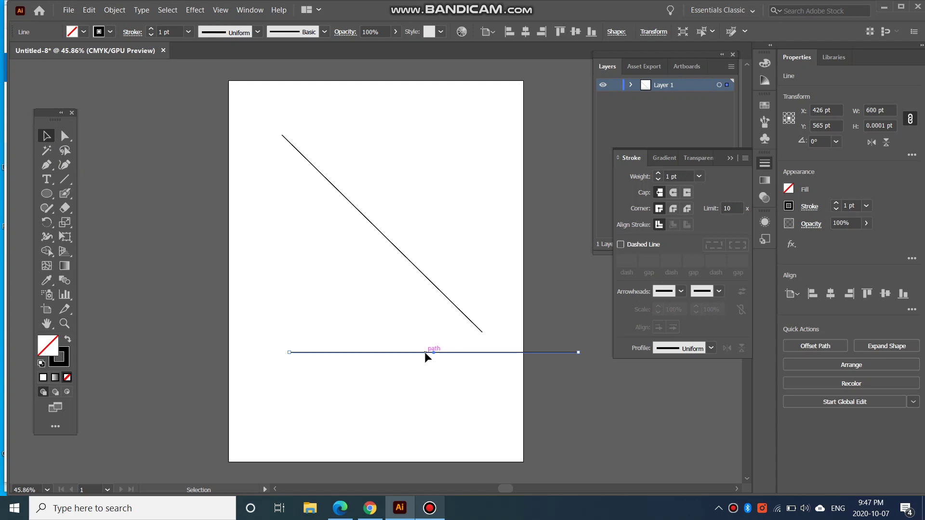
pyautogui.moveTo(426, 352); pyautogui.dragTo(367, 376)
pyautogui.click(446, 297)
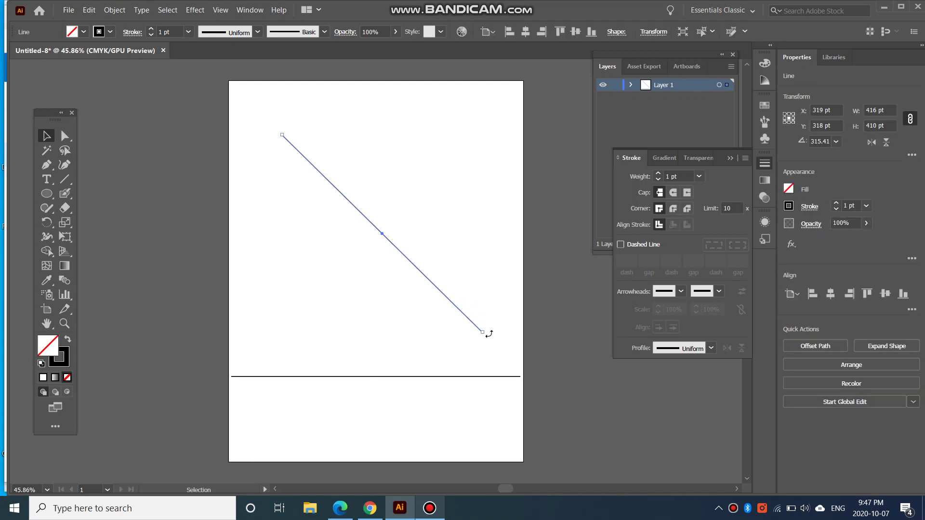
pyautogui.moveTo(489, 334); pyautogui.dragTo(508, 217)
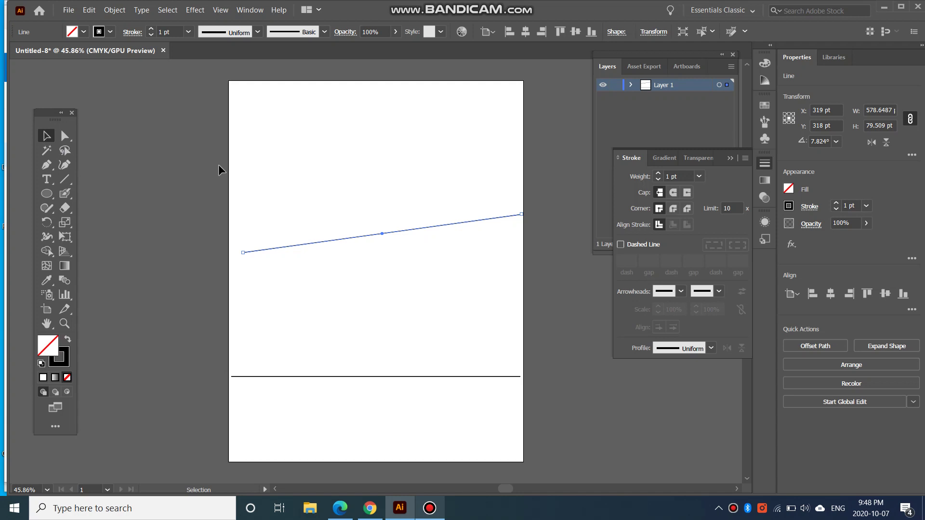
# Apply the Charcoal - Feather brush to the slanted line.
pyautogui.click(253, 227)
pyautogui.click(297, 249)
pyautogui.click(620, 244)
pyautogui.click(620, 244)
pyautogui.click(258, 31)
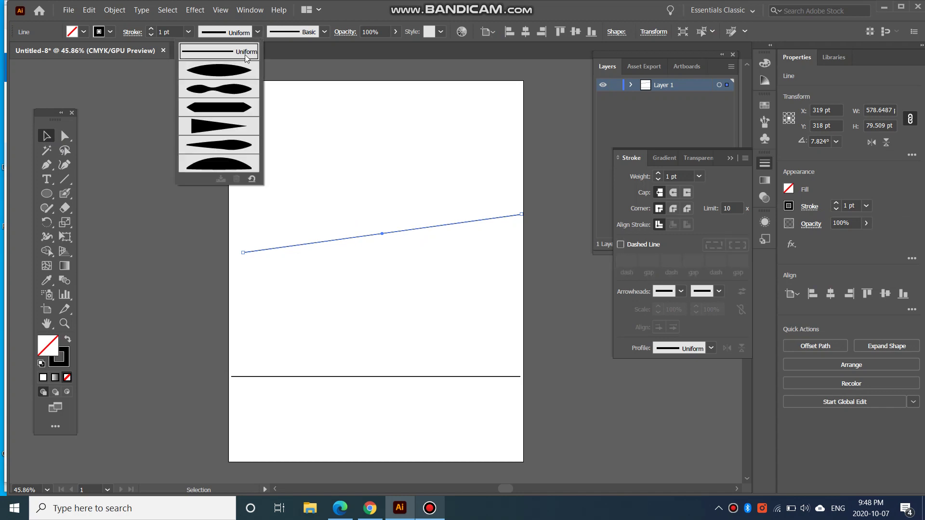
pyautogui.click(244, 87)
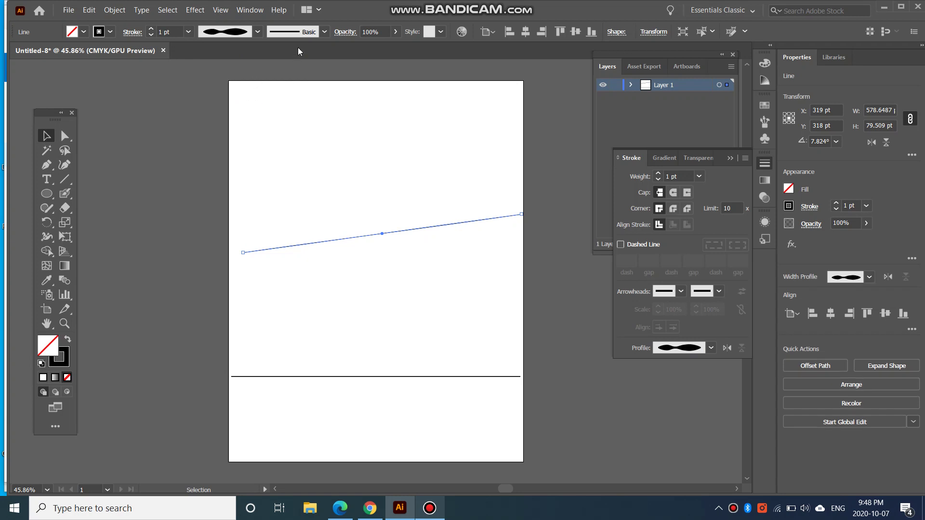
pyautogui.click(325, 32)
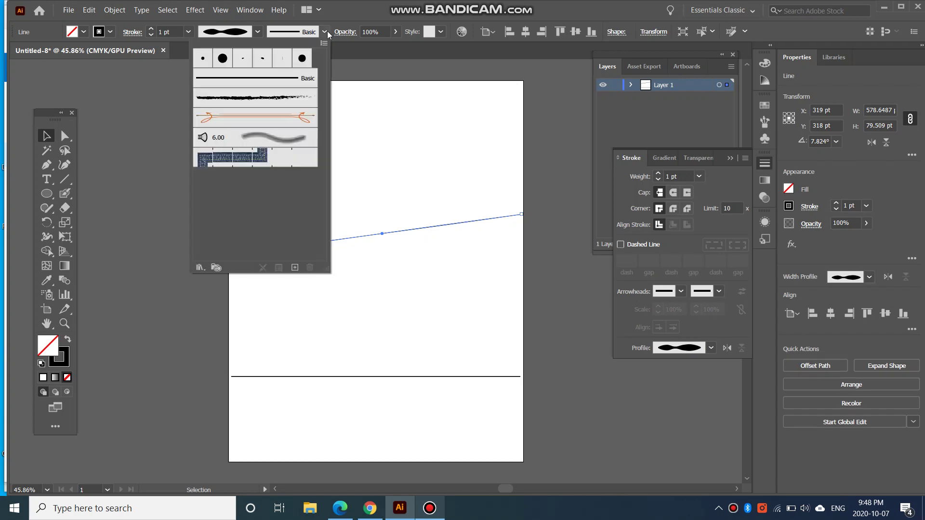
pyautogui.click(283, 104)
pyautogui.click(405, 169)
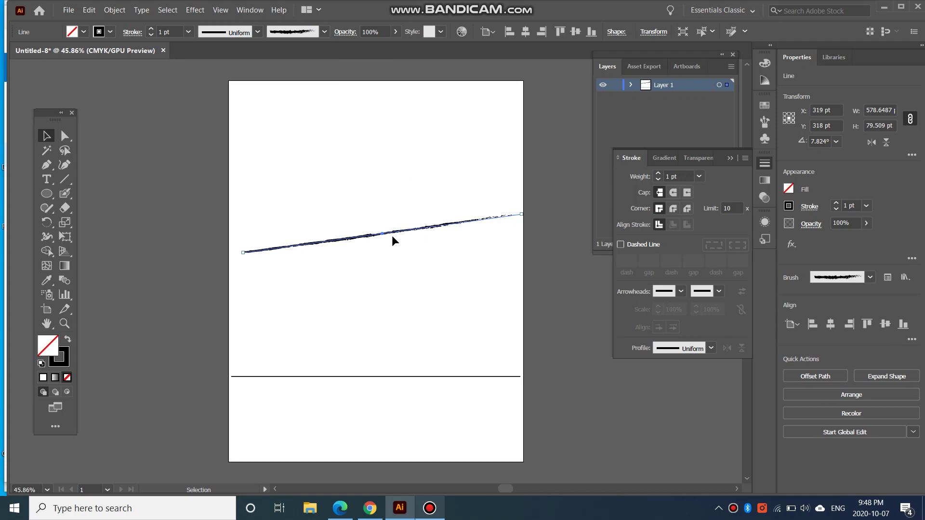
# Move the charcoal line up near the top of the artboard.
pyautogui.click(383, 275)
pyautogui.moveTo(380, 234); pyautogui.dragTo(378, 139)
pyautogui.click(360, 232)
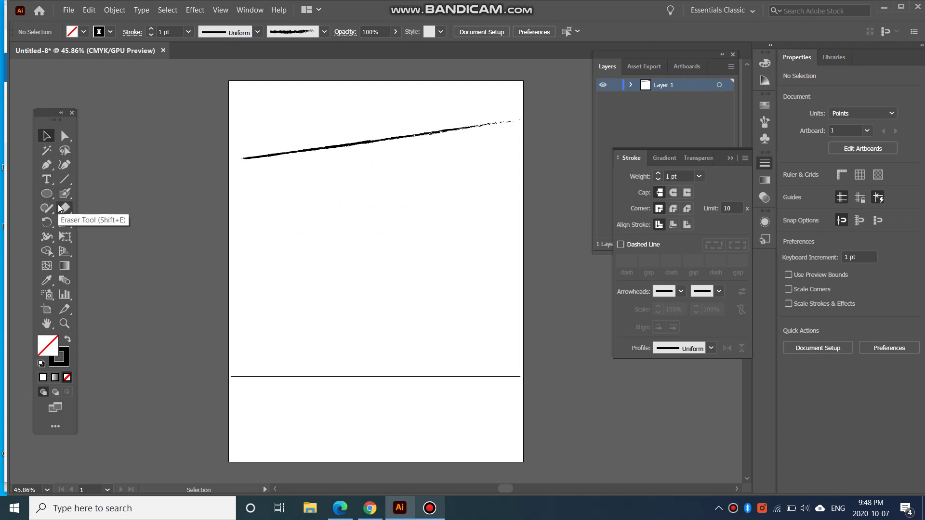
# Paint a gently curved charcoal stroke with the Paintbrush just beneath the first one.
pyautogui.moveTo(65, 202); pyautogui.dragTo(92, 189)
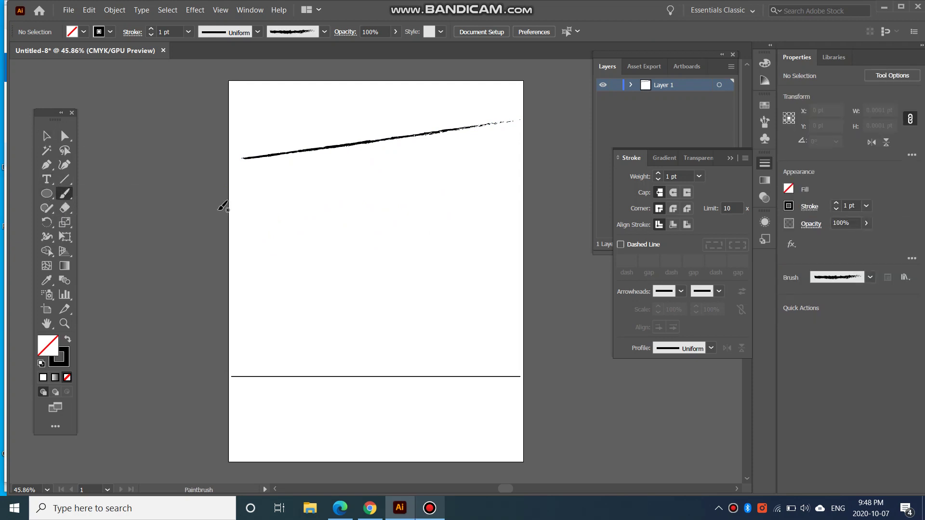
pyautogui.moveTo(266, 211); pyautogui.dragTo(504, 147)
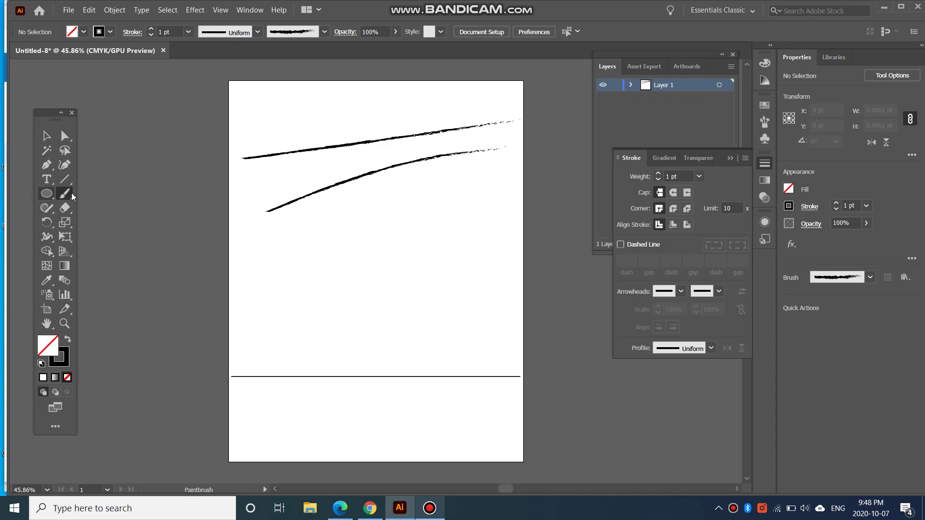
pyautogui.moveTo(66, 181)
pyautogui.mouseDown()
pyautogui.moveTo(103, 207)
pyautogui.moveTo(100, 194)
pyautogui.moveTo(70, 181)
pyautogui.mouseUp()
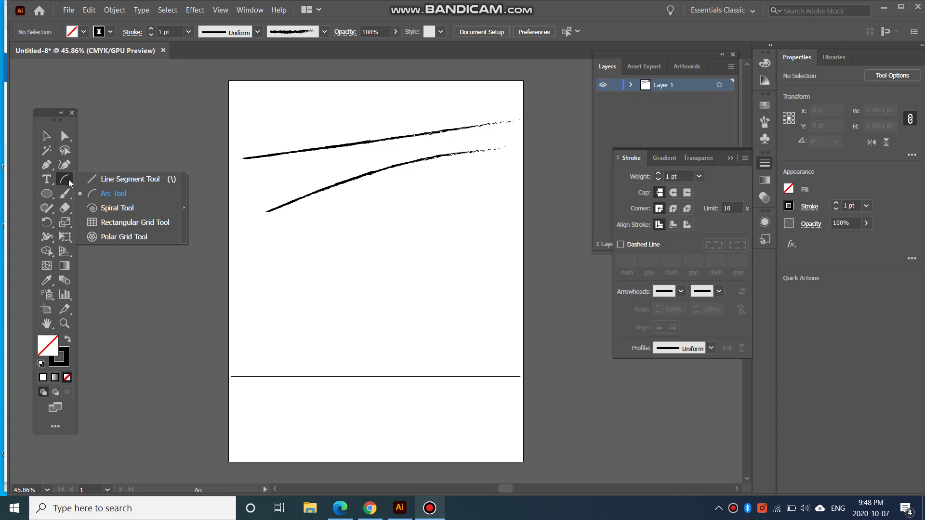
# Draw an arc and move it lower, below the two charcoal strokes.
pyautogui.click(111, 197)
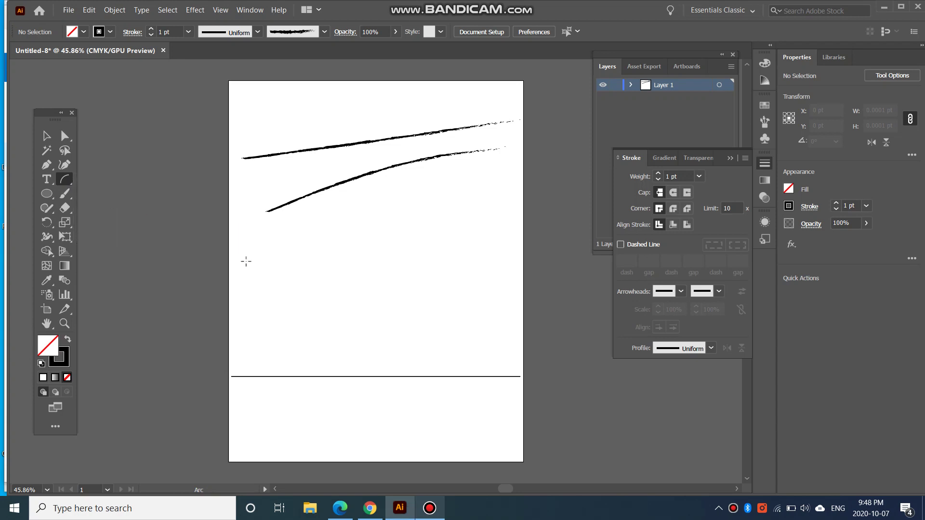
pyautogui.moveTo(263, 278)
pyautogui.mouseDown()
pyautogui.moveTo(398, 230)
pyautogui.moveTo(454, 283)
pyautogui.moveTo(463, 181)
pyautogui.mouseUp()
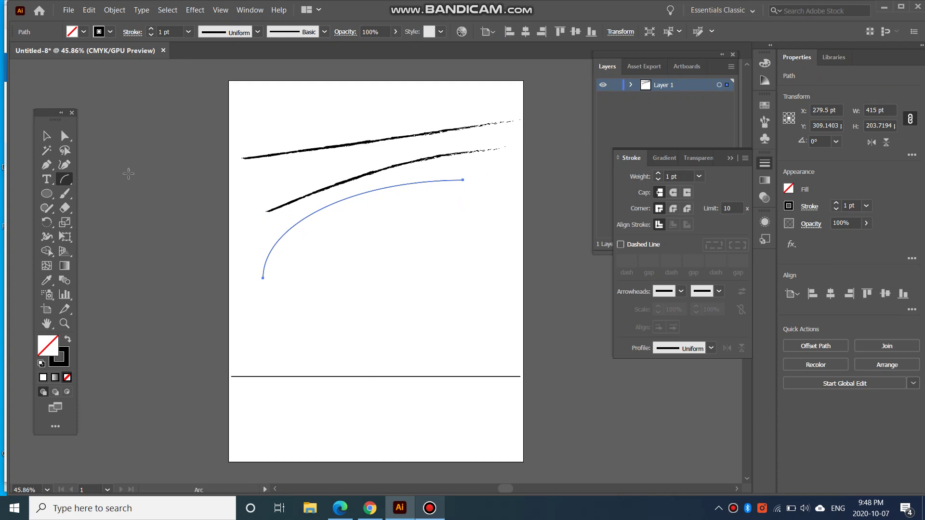
pyautogui.click(47, 136)
pyautogui.moveTo(329, 208); pyautogui.dragTo(334, 250)
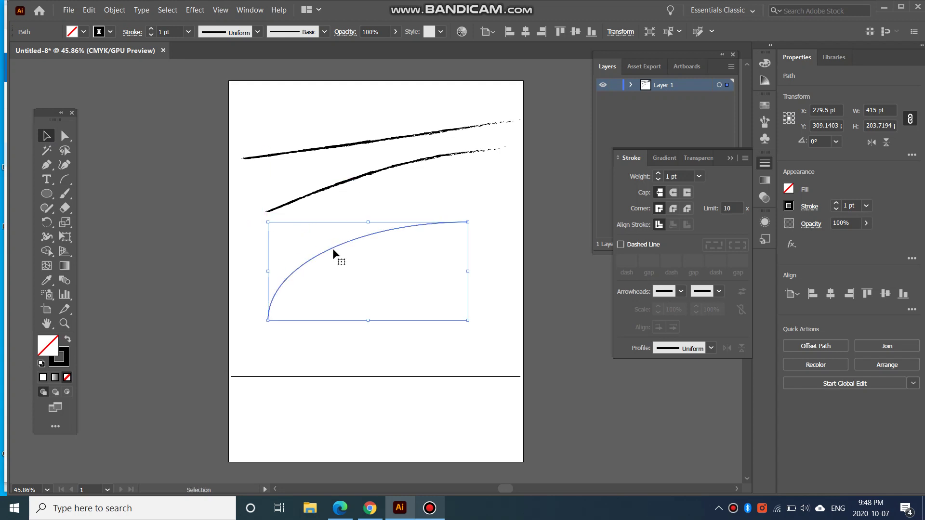
# Give the arc a 6 pt blue stroke.
pyautogui.click(150, 28)
pyautogui.click(151, 29)
pyautogui.click(150, 29)
pyautogui.click(150, 28)
pyautogui.click(151, 27)
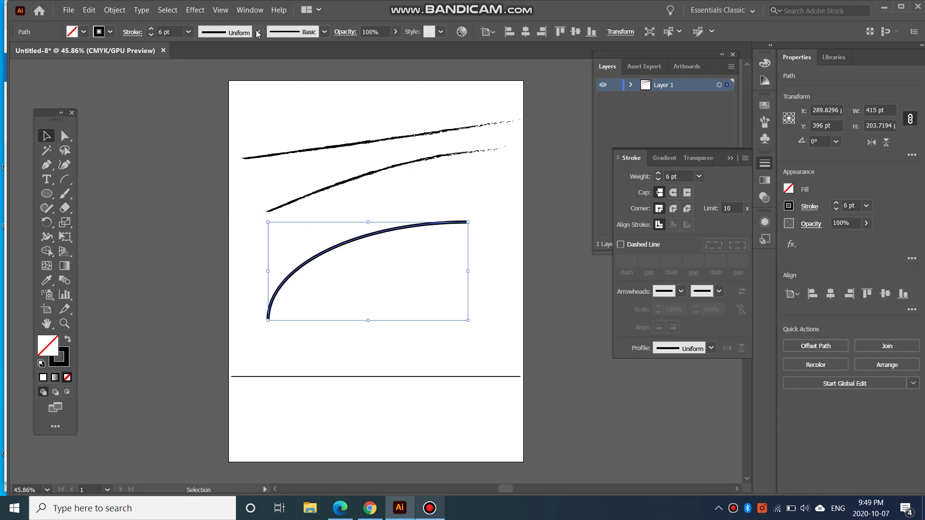
pyautogui.click(111, 33)
pyautogui.click(92, 61)
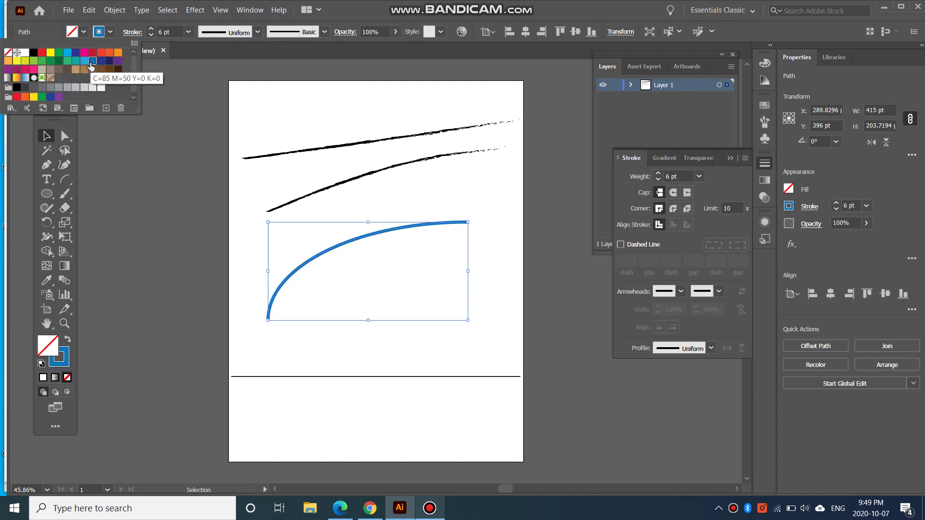
pyautogui.click(279, 348)
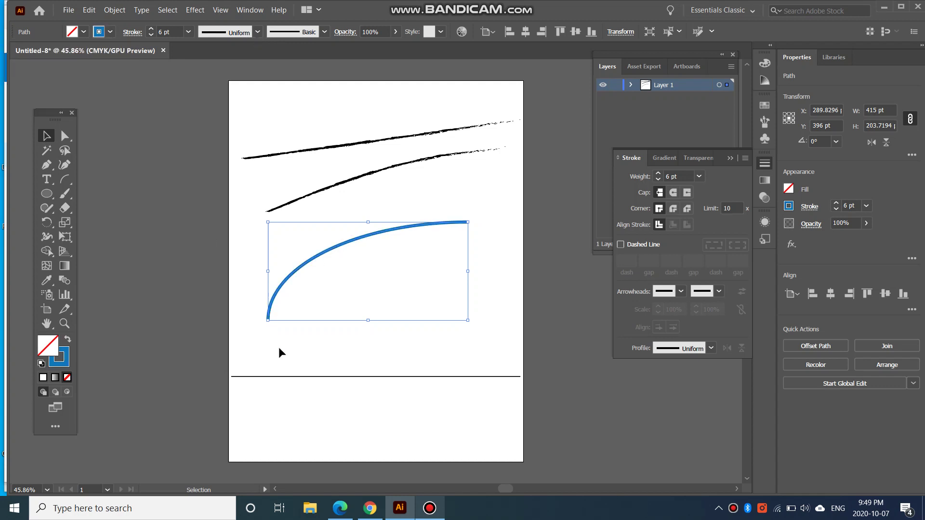
pyautogui.click(340, 107)
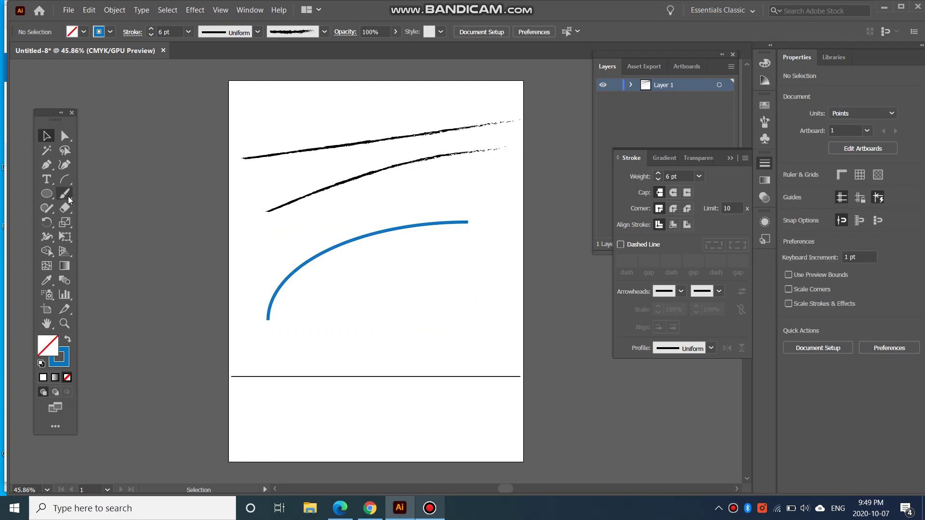
# Draw a spiral below the arc and apply the soft 6.00 brush to it.
pyautogui.moveTo(68, 178); pyautogui.dragTo(102, 208)
pyautogui.moveTo(362, 292); pyautogui.dragTo(431, 325)
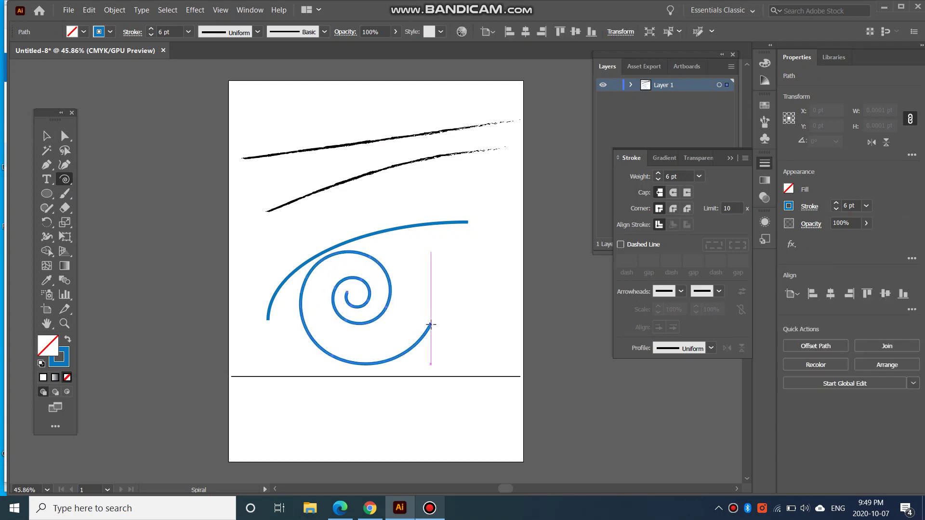
pyautogui.click(325, 32)
pyautogui.click(295, 137)
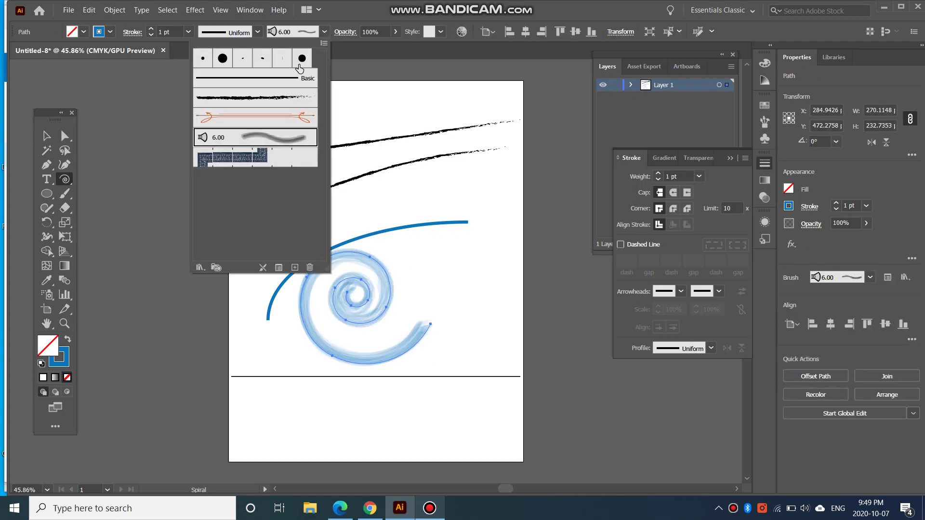
pyautogui.click(114, 143)
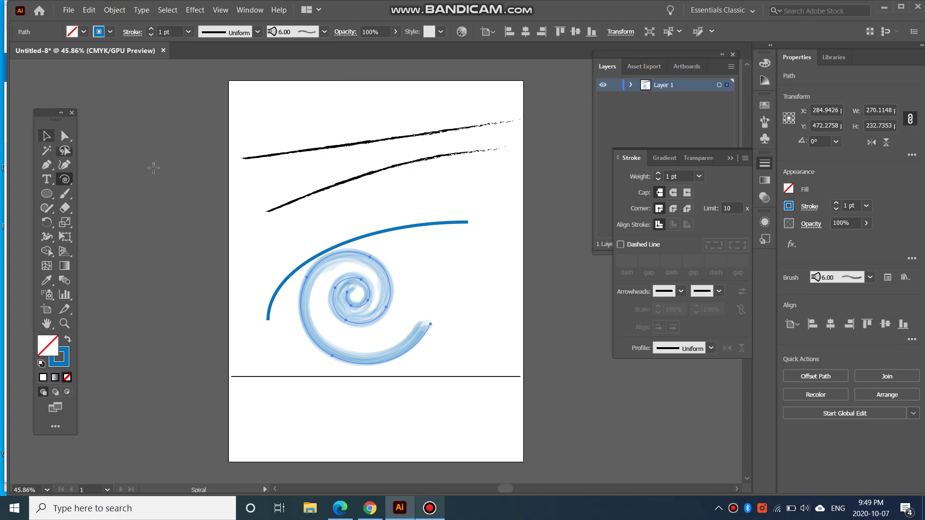
pyautogui.click(426, 288)
pyautogui.click(497, 308)
# Move the spiral to the lower right and shift the horizontal line further down.
pyautogui.click(46, 136)
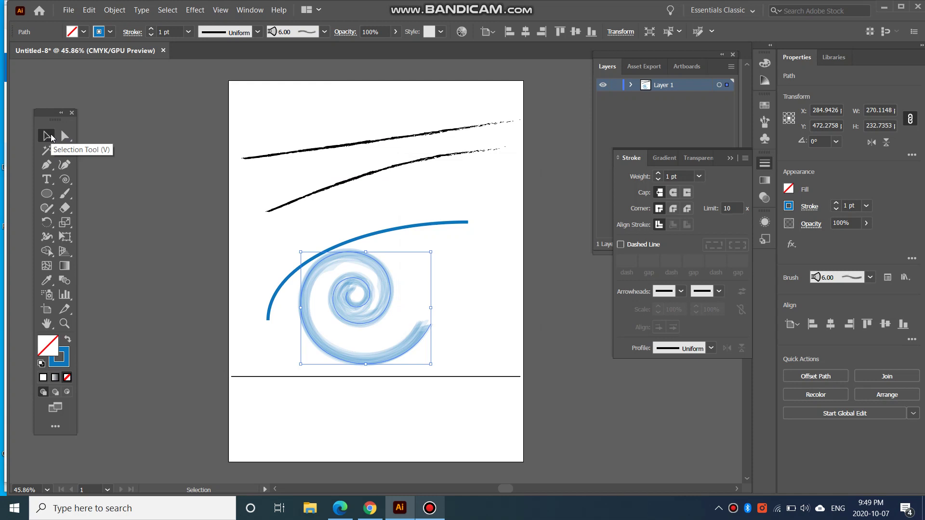
pyautogui.moveTo(350, 311); pyautogui.dragTo(442, 355)
pyautogui.click(553, 303)
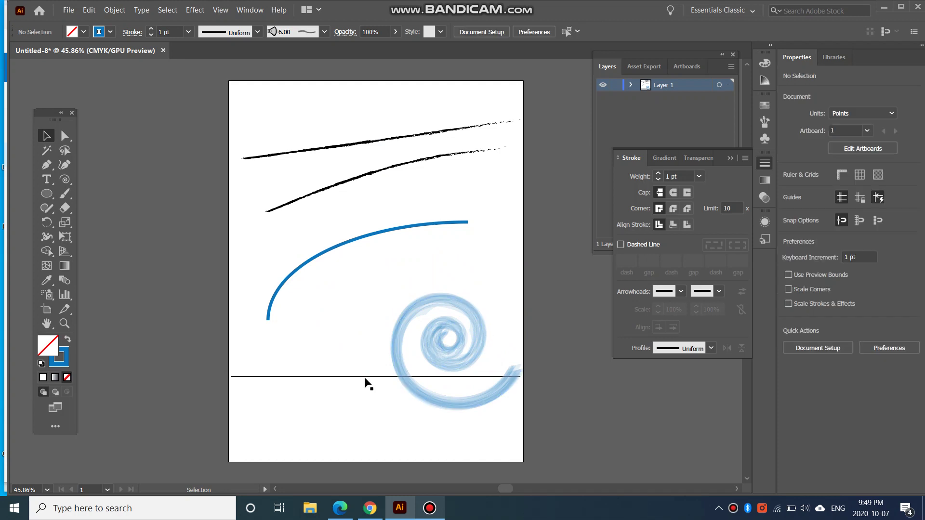
pyautogui.moveTo(360, 386); pyautogui.dragTo(363, 428)
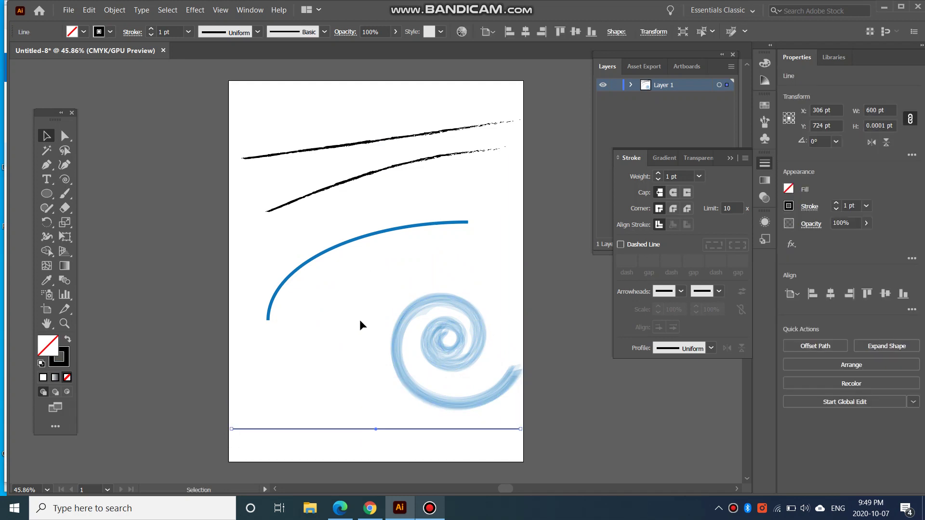
# Deselect everything and expand the Shaper tool group to reveal the Pencil tool.
pyautogui.click(359, 320)
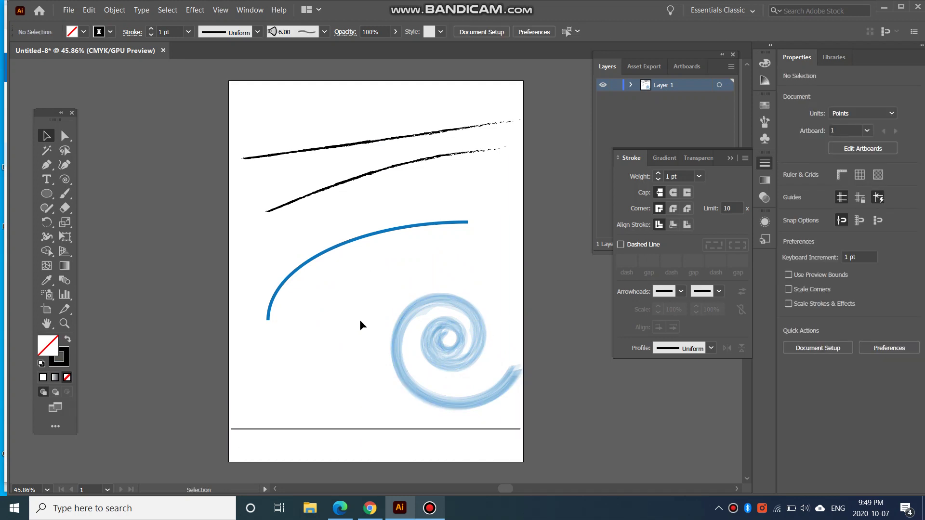
pyautogui.click(47, 209)
pyautogui.click(46, 210)
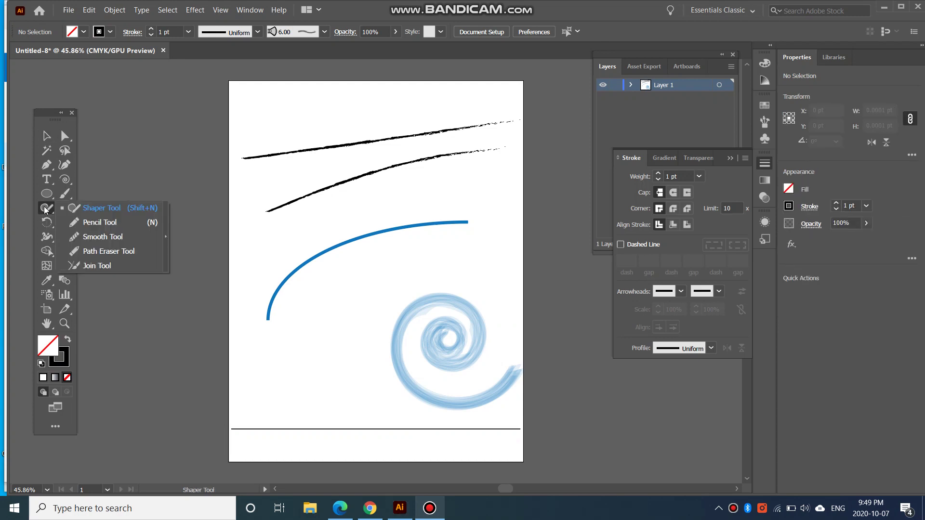
# Draw a wavy pencil squiggle and move it to the bottom left, just above the horizontal line.
pyautogui.click(85, 223)
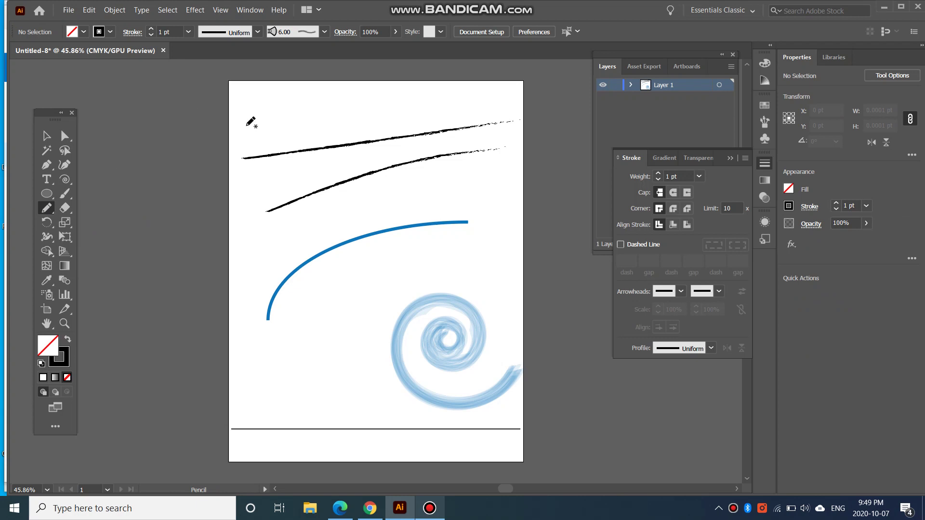
pyautogui.moveTo(246, 126)
pyautogui.mouseDown()
pyautogui.moveTo(285, 131)
pyautogui.moveTo(311, 105)
pyautogui.moveTo(336, 130)
pyautogui.moveTo(351, 104)
pyautogui.moveTo(377, 123)
pyautogui.moveTo(394, 103)
pyautogui.moveTo(414, 111)
pyautogui.moveTo(436, 99)
pyautogui.mouseUp()
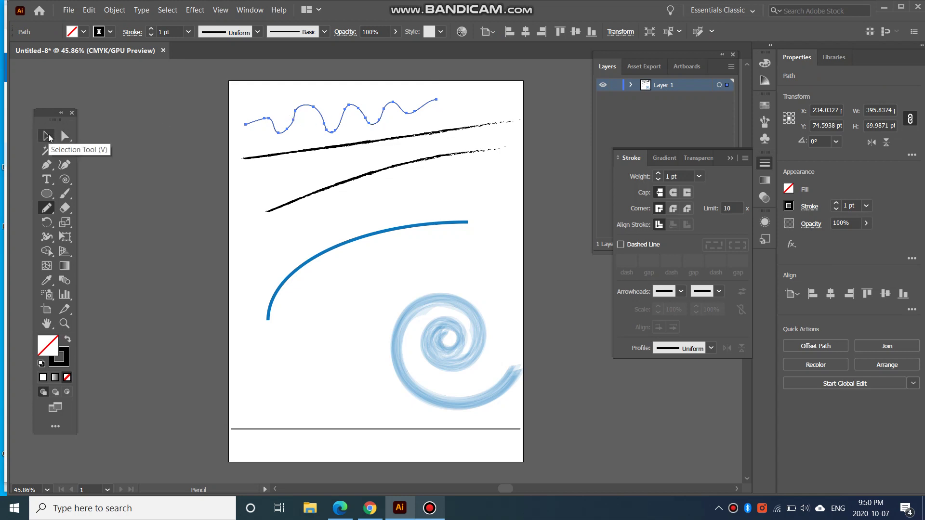
pyautogui.click(48, 137)
pyautogui.click(241, 188)
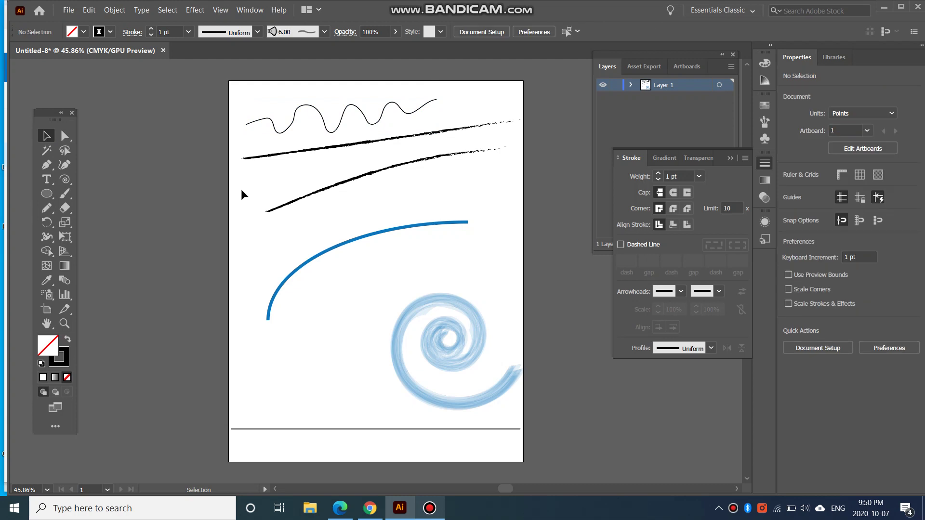
pyautogui.click(330, 129)
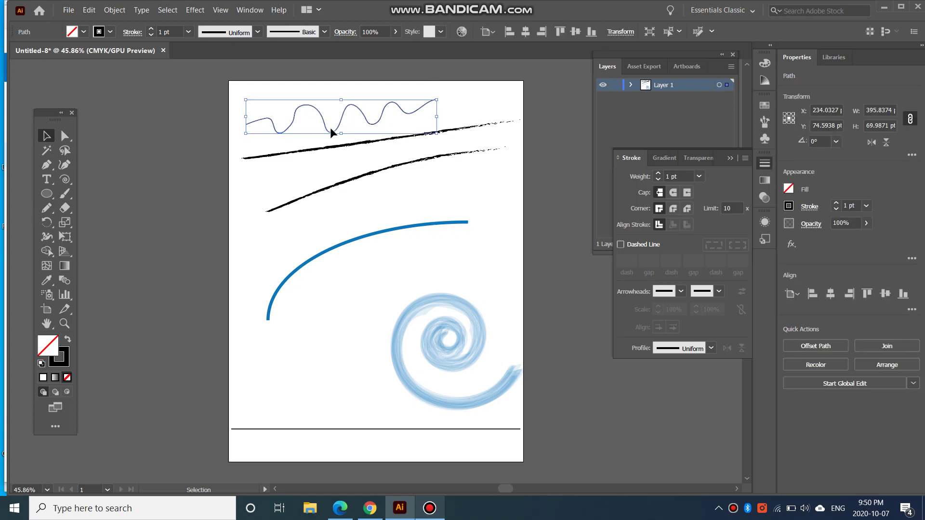
pyautogui.keyDown('shift'); pyautogui.click(331, 194); pyautogui.keyUp('shift')
pyautogui.keyDown('shift'); pyautogui.click(335, 146); pyautogui.keyUp('shift')
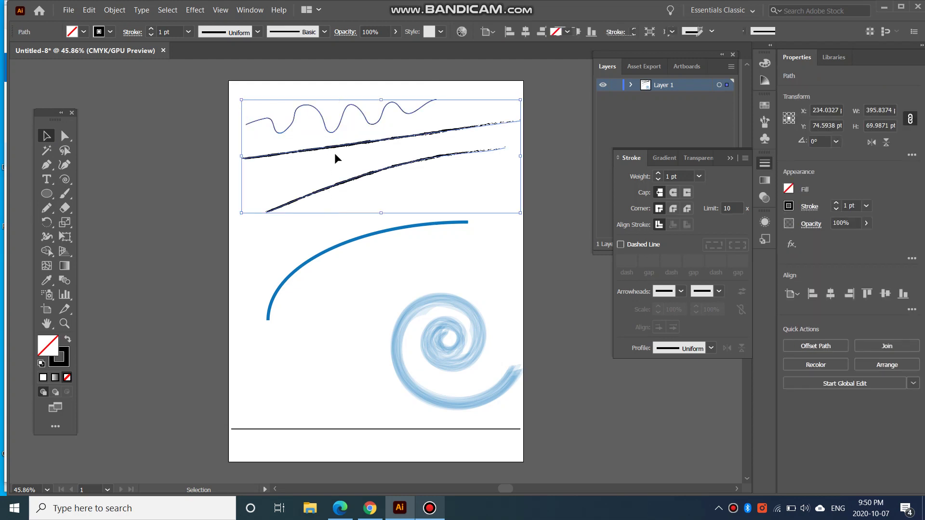
pyautogui.click(319, 92)
pyautogui.moveTo(350, 103)
pyautogui.mouseDown()
pyautogui.moveTo(325, 359)
pyautogui.moveTo(338, 386)
pyautogui.mouseUp()
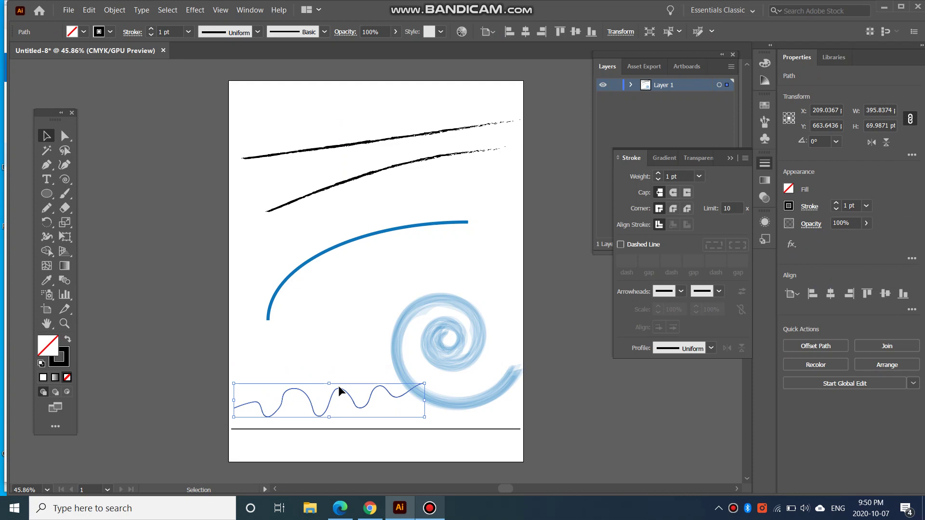
# Smooth the left part of the wavy squiggle with the Smooth tool, then clear it.
pyautogui.moveTo(47, 204); pyautogui.dragTo(89, 238)
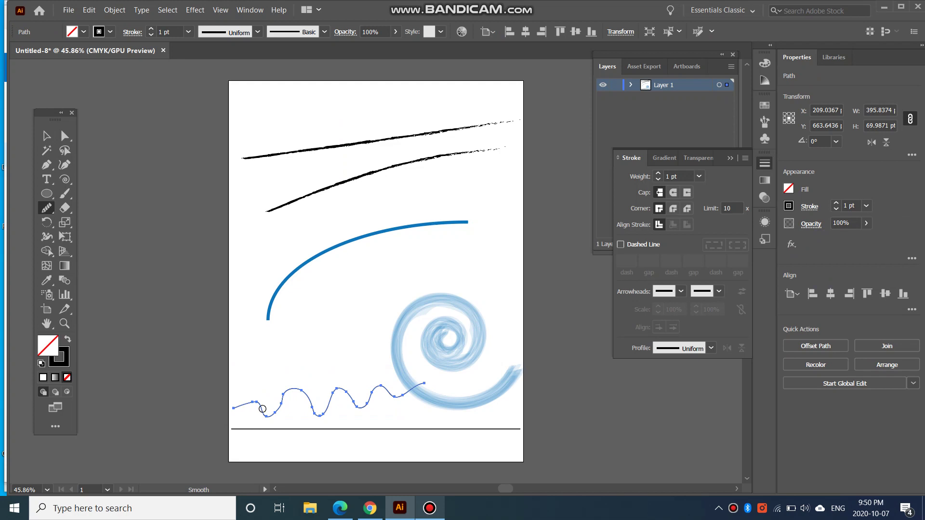
pyautogui.moveTo(252, 401)
pyautogui.mouseDown()
pyautogui.moveTo(269, 415)
pyautogui.moveTo(288, 392)
pyautogui.mouseUp()
pyautogui.hotkey('ctrl', 'shift', 'a')
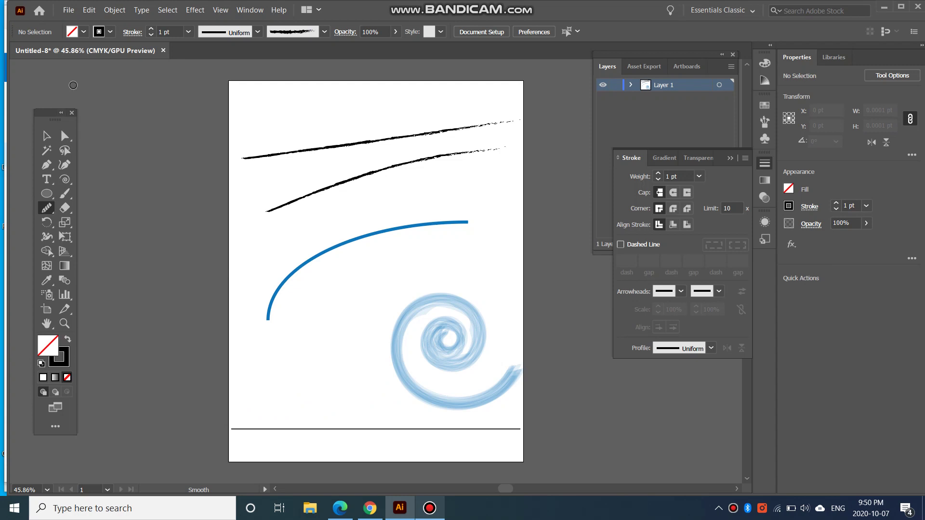
# Restore the wavy line with Undo Clear and smooth out its right-hand dip.
pyautogui.click(89, 10)
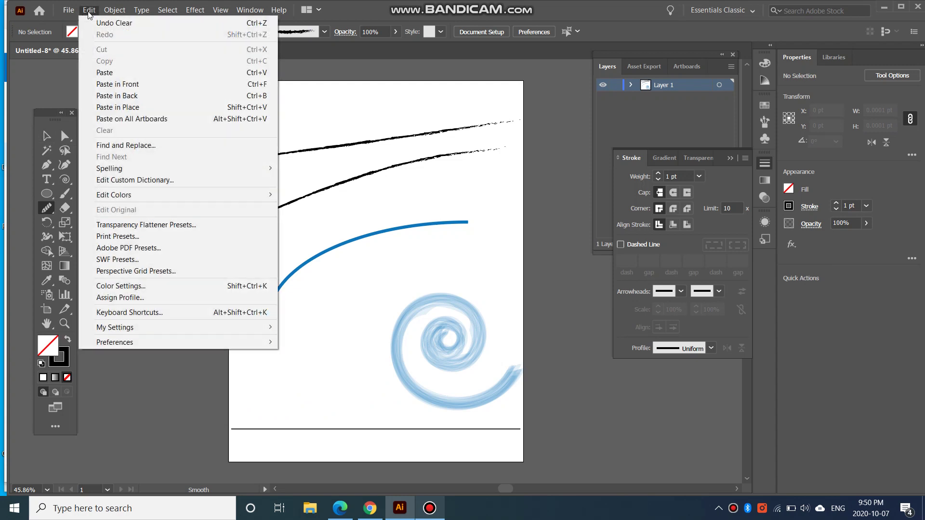
pyautogui.click(98, 23)
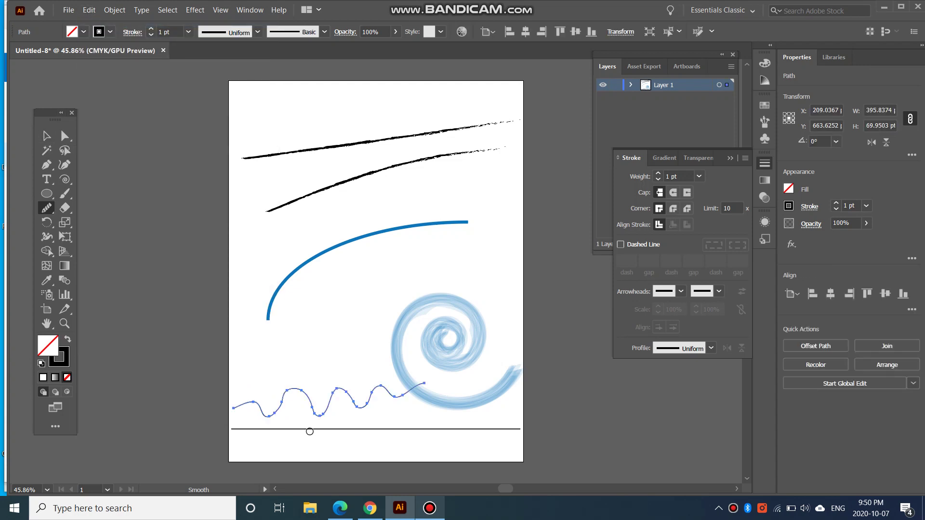
pyautogui.moveTo(316, 431)
pyautogui.mouseDown()
pyautogui.moveTo(338, 389)
pyautogui.moveTo(357, 408)
pyautogui.moveTo(382, 385)
pyautogui.moveTo(391, 405)
pyautogui.moveTo(412, 391)
pyautogui.mouseUp()
# Use the Path Eraser to cut gaps near the wave's left end and middle, then deselect the pieces.
pyautogui.click(47, 211)
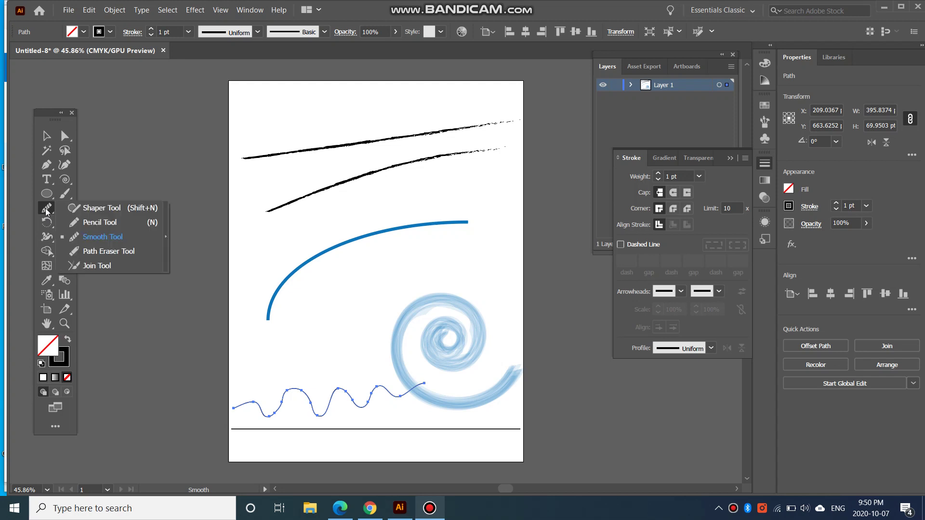
pyautogui.click(105, 252)
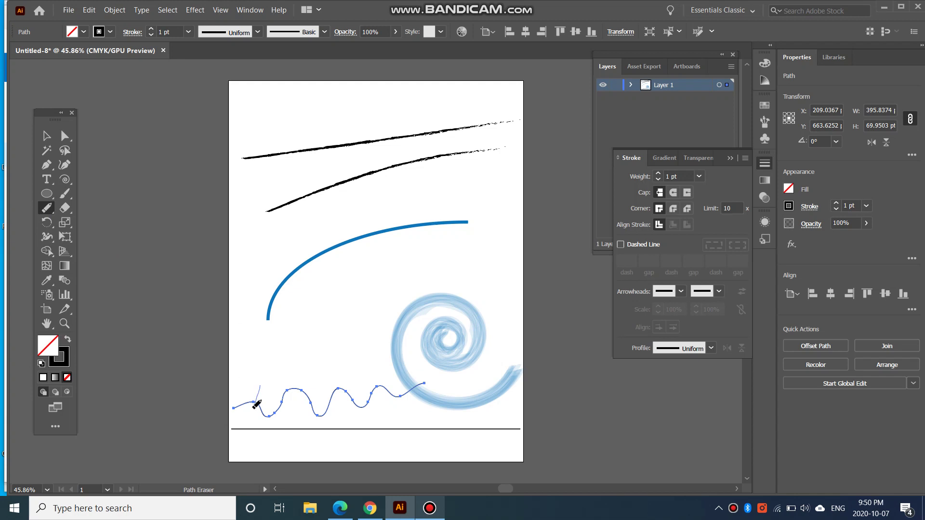
pyautogui.moveTo(264, 423)
pyautogui.mouseDown()
pyautogui.moveTo(283, 403)
pyautogui.moveTo(271, 418)
pyautogui.mouseUp()
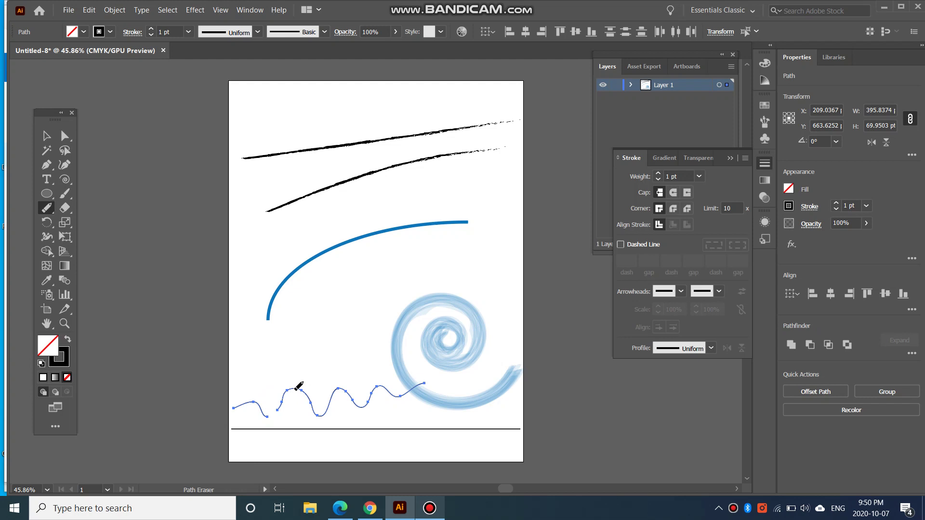
pyautogui.moveTo(303, 380)
pyautogui.mouseDown()
pyautogui.moveTo(339, 407)
pyautogui.moveTo(339, 392)
pyautogui.moveTo(368, 391)
pyautogui.mouseUp()
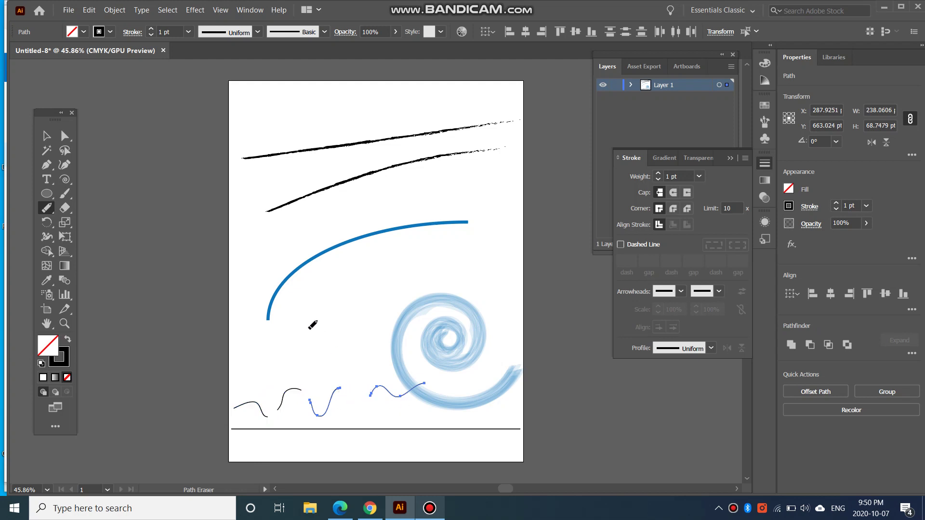
pyautogui.click(46, 135)
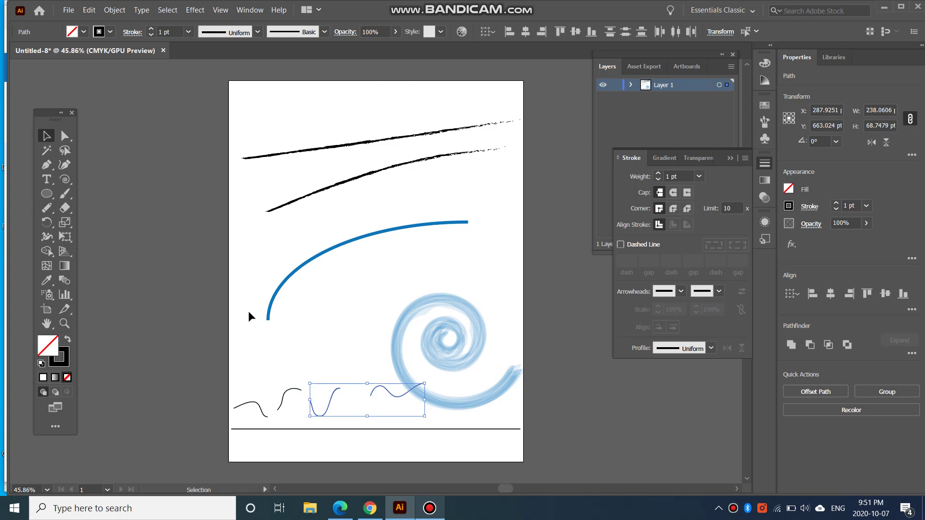
pyautogui.click(333, 334)
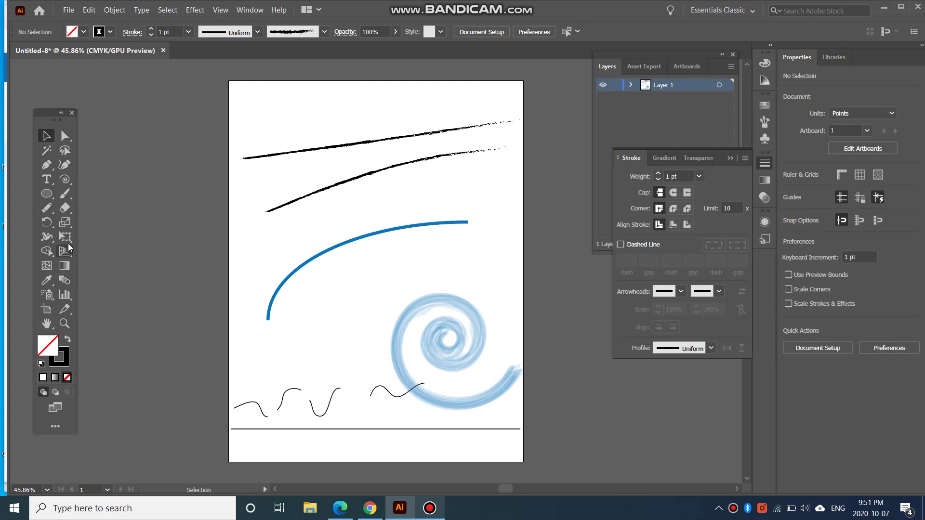
# Move the blue spiral up and to the left beneath the arc, then deselect it.
pyautogui.click(51, 211)
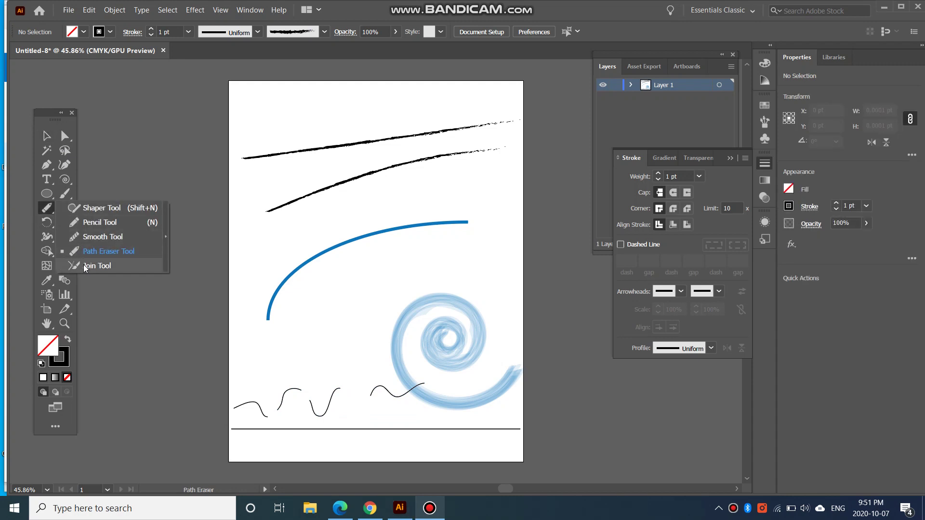
pyautogui.click(47, 210)
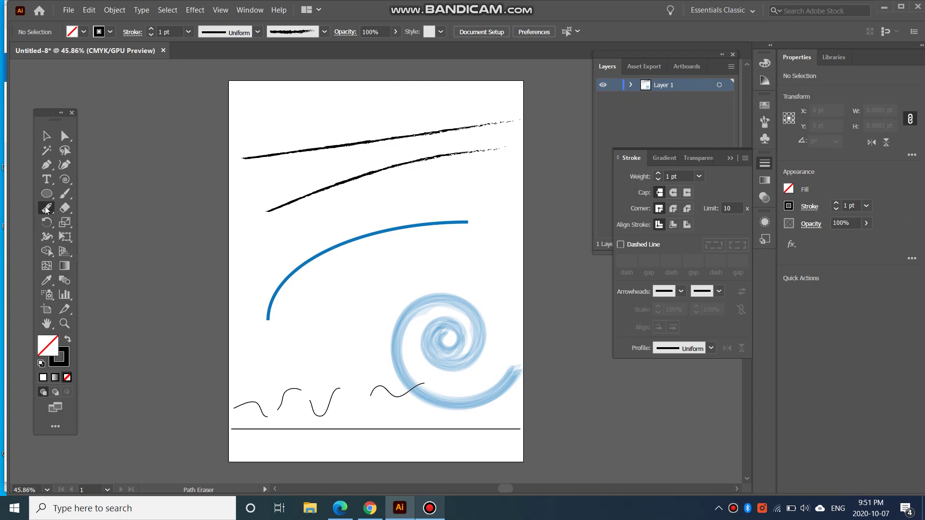
pyautogui.click(65, 209)
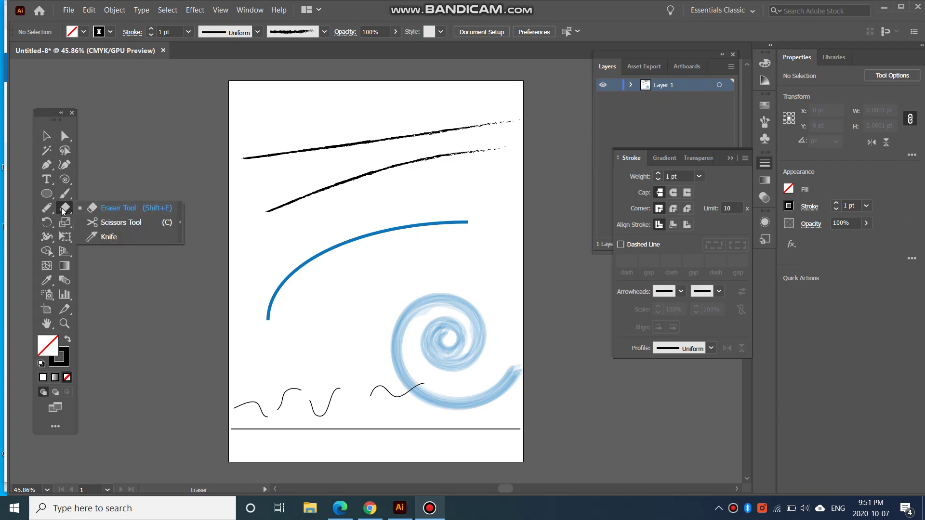
pyautogui.click(47, 136)
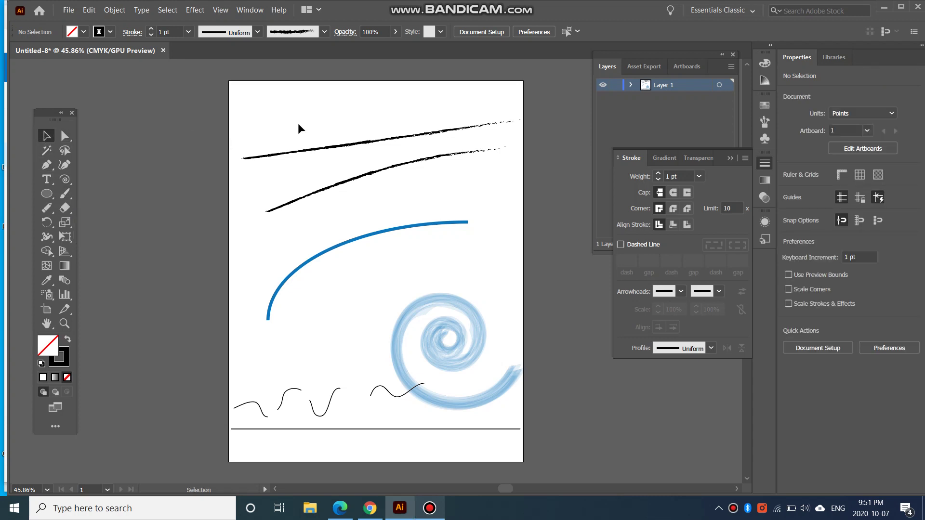
pyautogui.moveTo(398, 326); pyautogui.dragTo(342, 280)
pyautogui.click(293, 243)
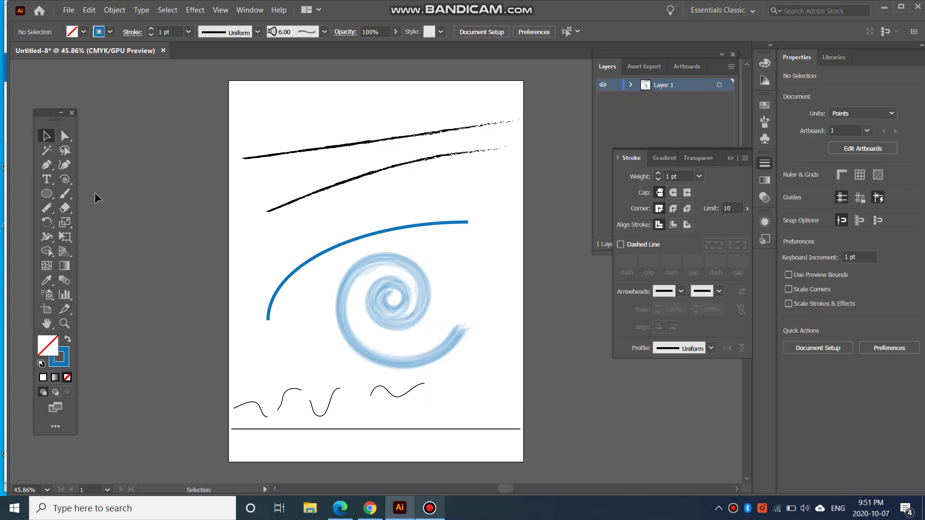
# Browse the line and eraser tool groups, ending back on the Selection tool.
pyautogui.moveTo(68, 180)
pyautogui.mouseDown()
pyautogui.moveTo(106, 197)
pyautogui.moveTo(112, 182)
pyautogui.moveTo(54, 210)
pyautogui.mouseUp()
pyautogui.click(51, 209)
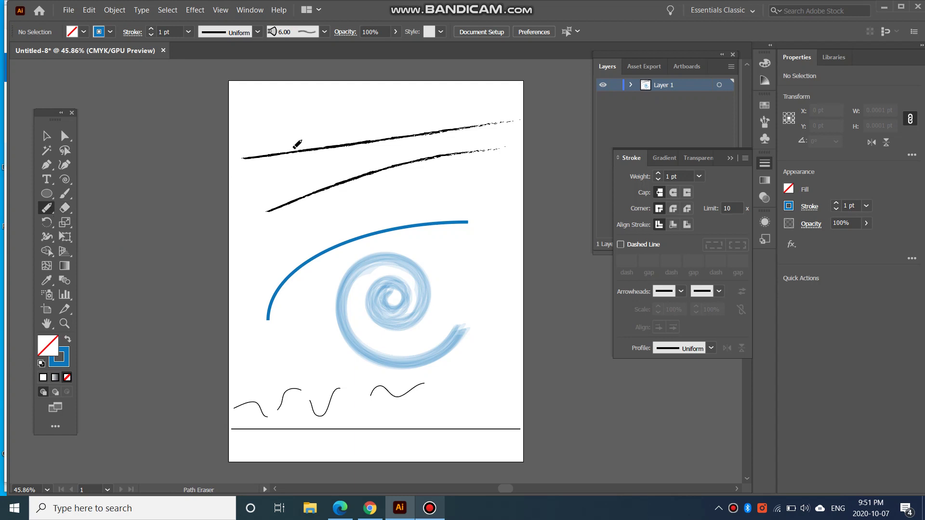
pyautogui.click(45, 137)
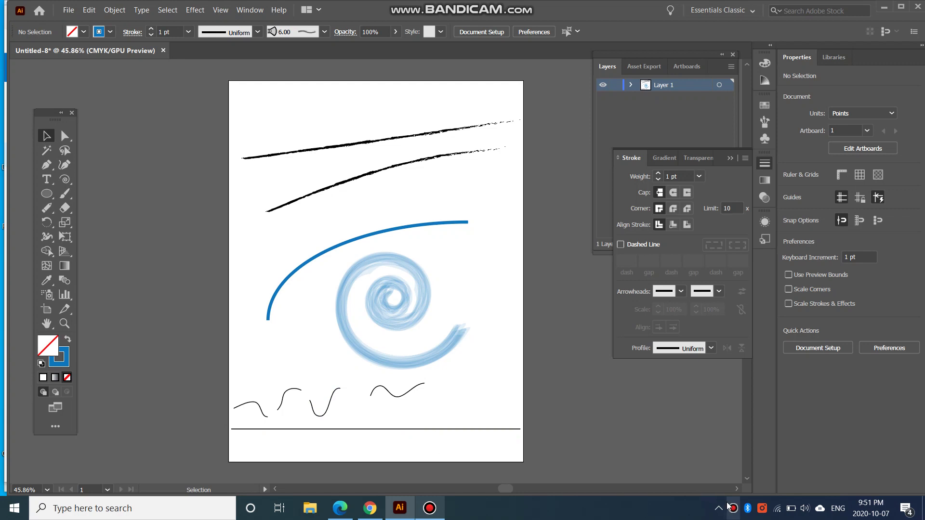
# Export the artwork as a JPEG named 'activityt3', accepting the default JPEG Options.
pyautogui.click(69, 11)
pyautogui.moveTo(131, 203)
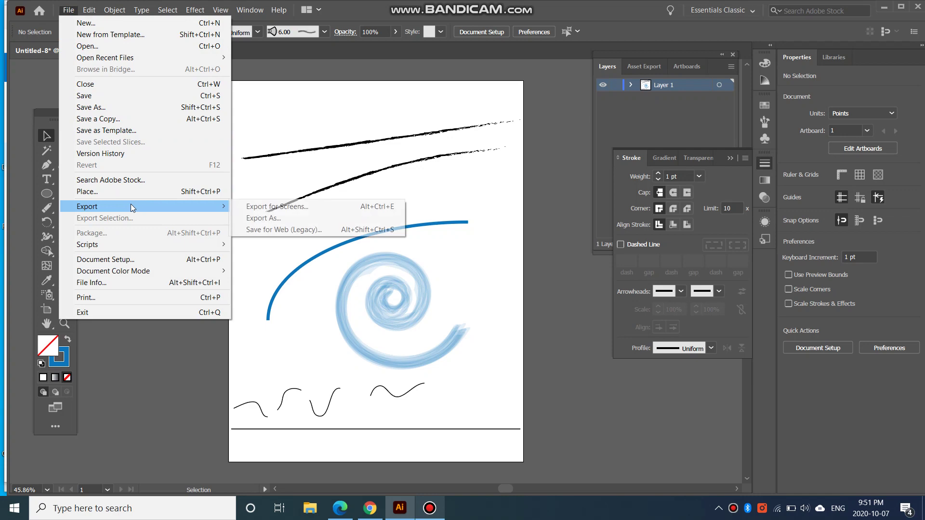
pyautogui.click(249, 219)
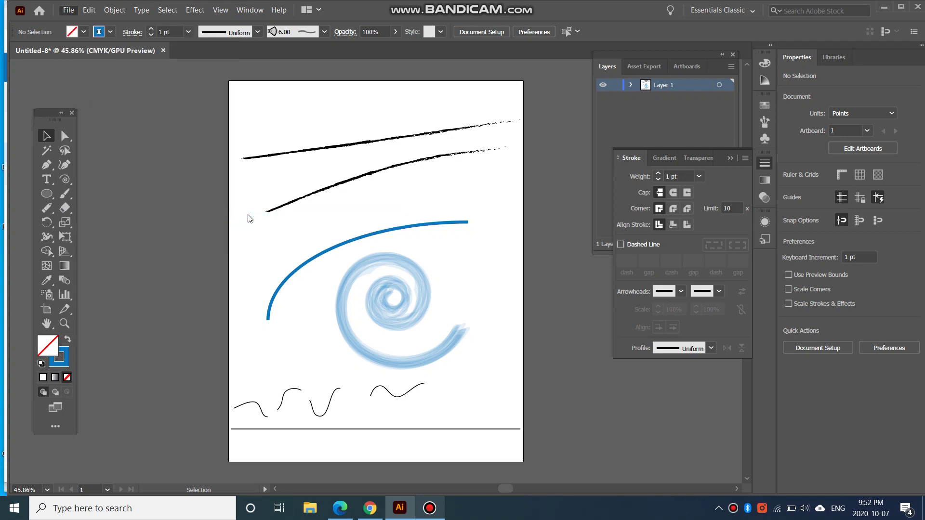
pyautogui.write('acti')
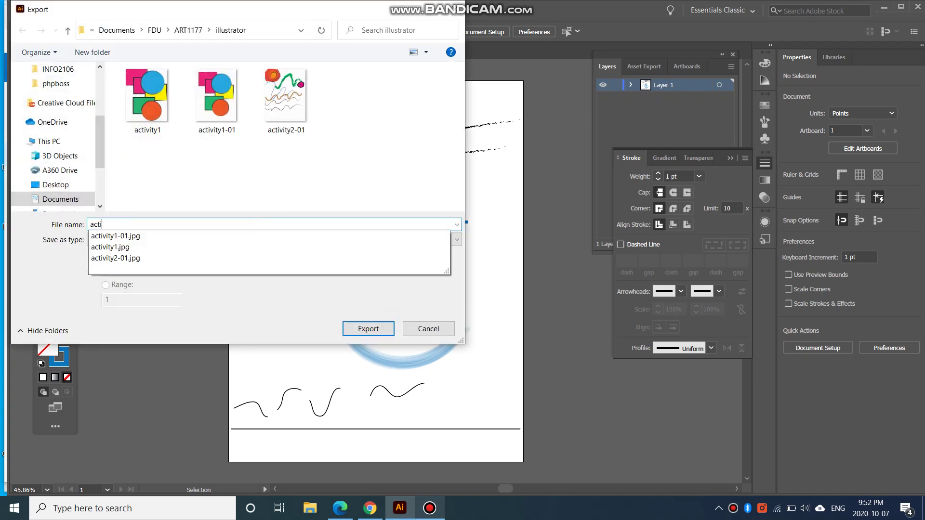
pyautogui.write('vityt3')
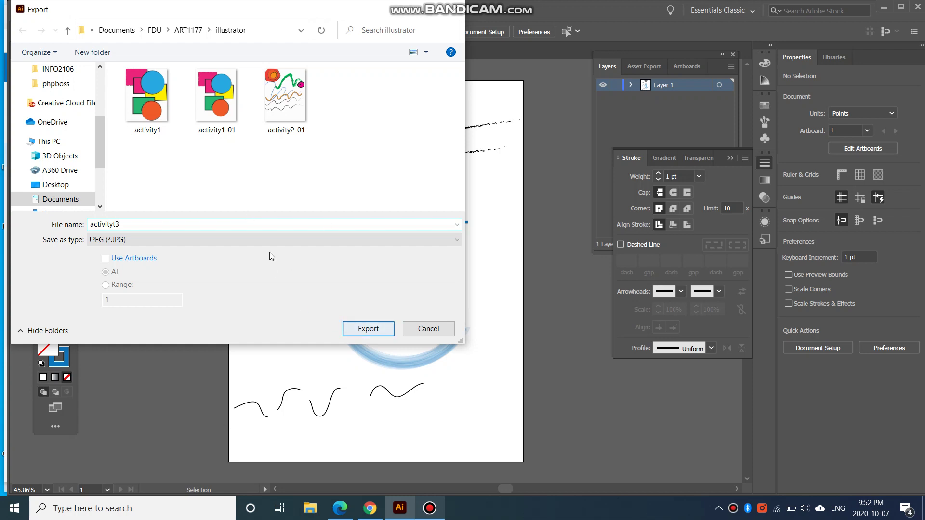
pyautogui.click(264, 235)
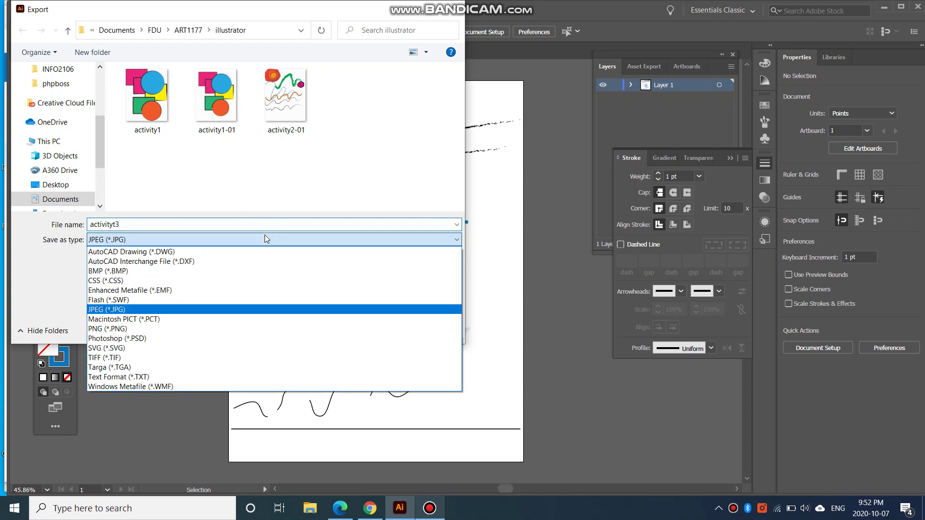
pyautogui.click(236, 310)
pyautogui.click(364, 331)
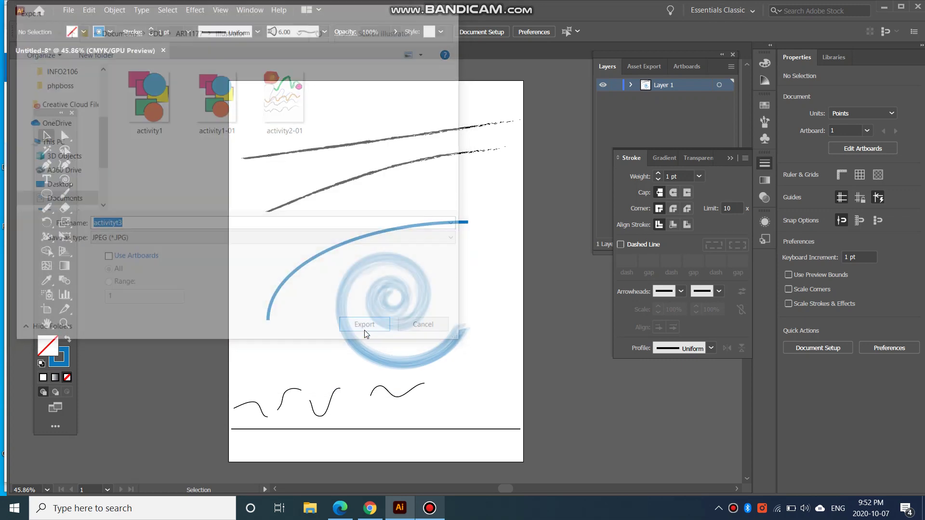
pyautogui.click(404, 368)
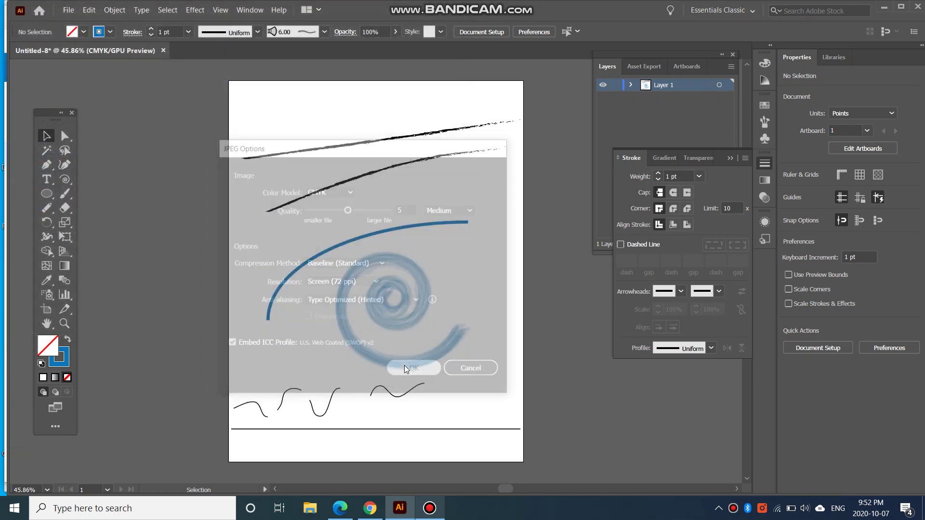